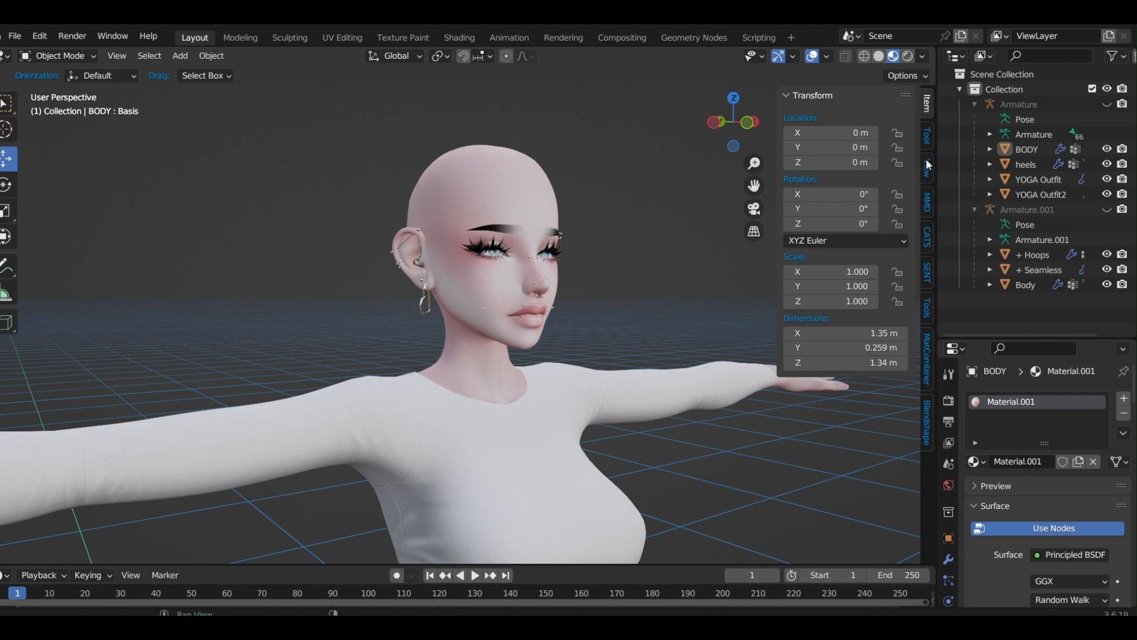
Step: In the CATS armature merge settings, turn off Join Meshes, Remove Zero Weight Bones and Cleanup Shape Keys
{"action": "left_click", "coordinate": [928, 241]}
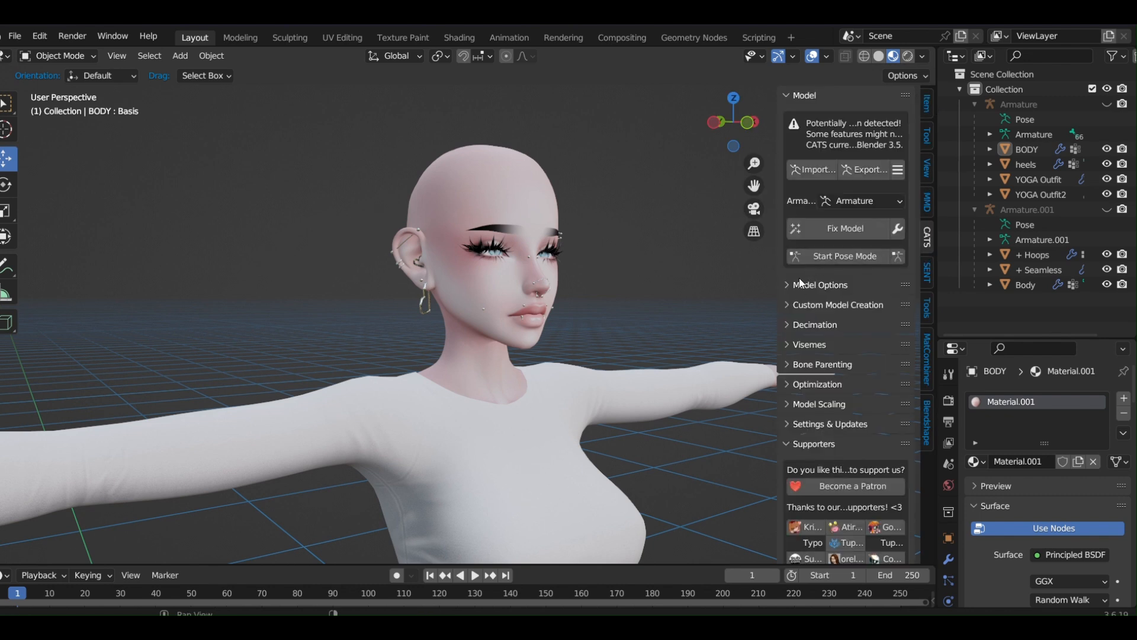
{"action": "left_click", "coordinate": [806, 304]}
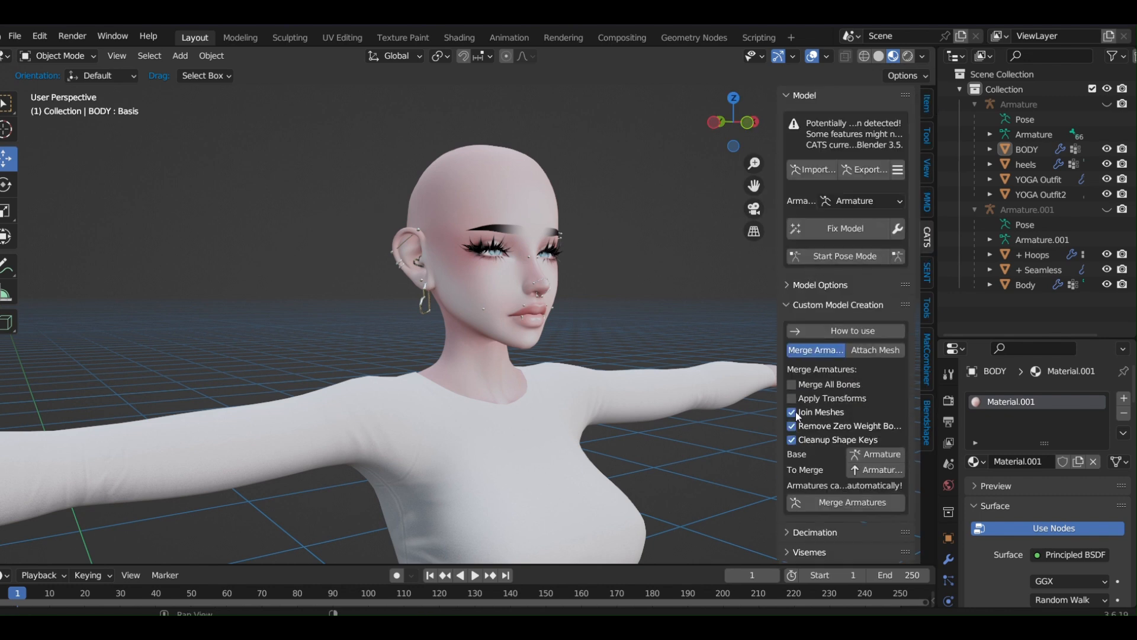
{"action": "left_click_drag", "start_coordinate": [798, 414], "coordinate": [795, 429]}
{"action": "middle_click_drag", "start_coordinate": [552, 407], "coordinate": [686, 328]}
{"action": "scroll", "coordinate": [588, 405], "scroll_direction": "up", "scroll_amount": 4}
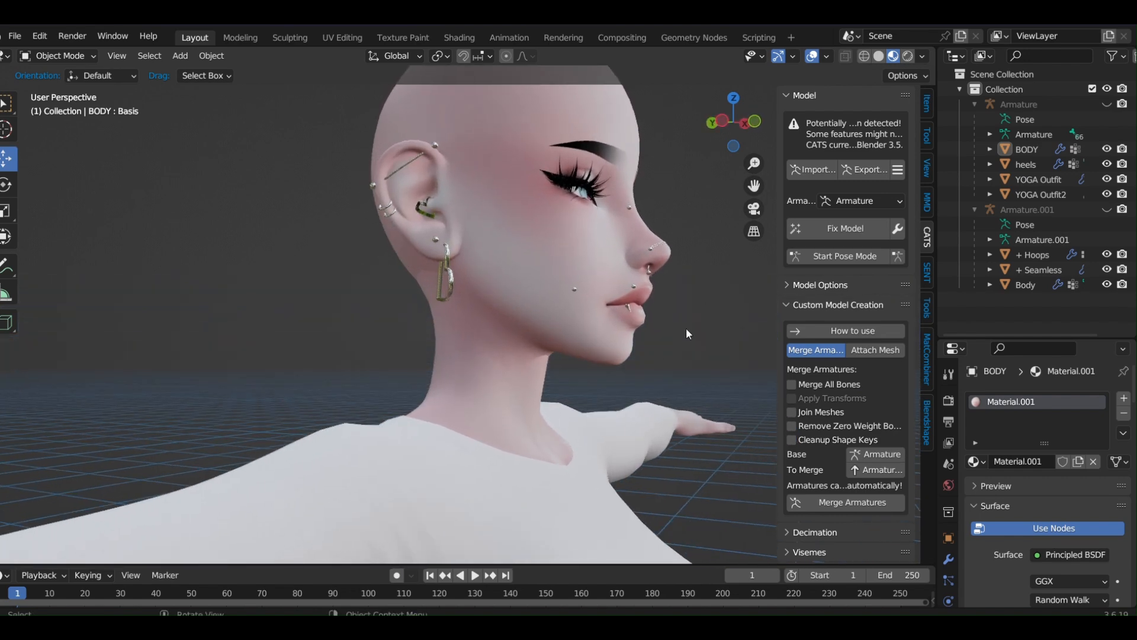
{"action": "left_click_drag", "start_coordinate": [754, 187], "coordinate": [523, 365]}
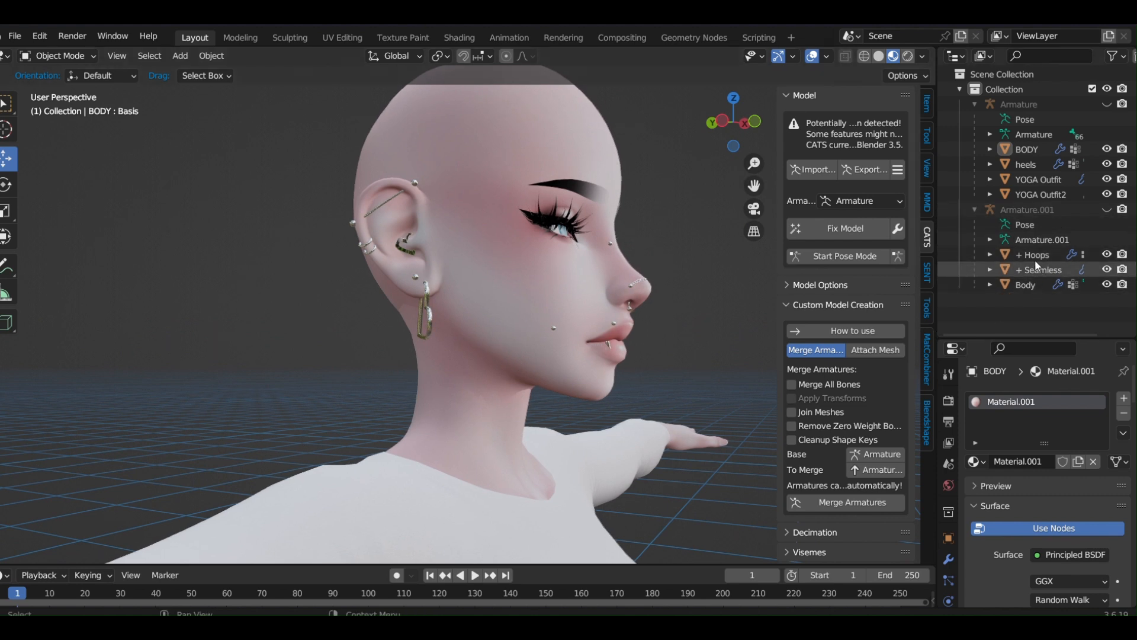
Step: Enable Merge All Bones and merge Armature.001 into the base Armature with CATS
{"action": "left_click", "coordinate": [1038, 164]}
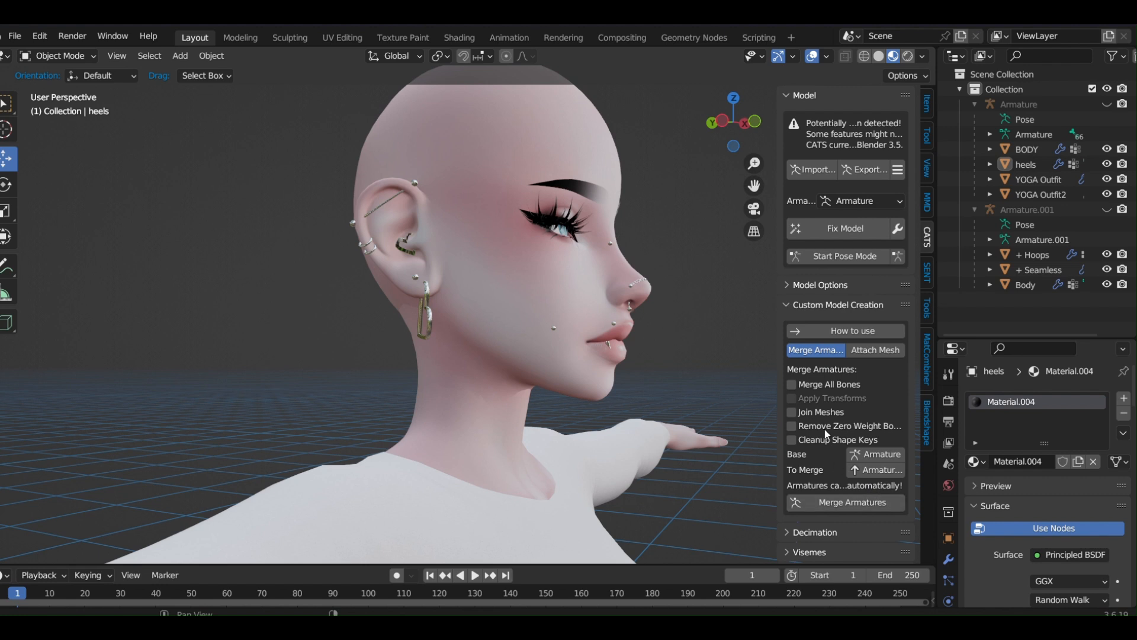
{"action": "left_click", "coordinate": [802, 382]}
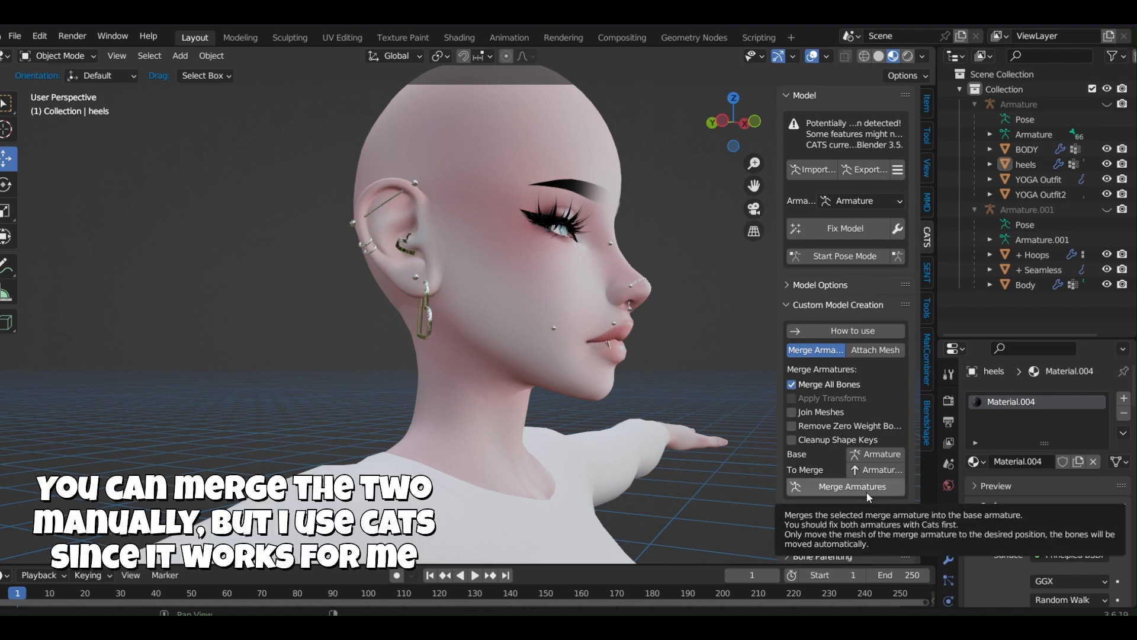
{"action": "left_click", "coordinate": [866, 487]}
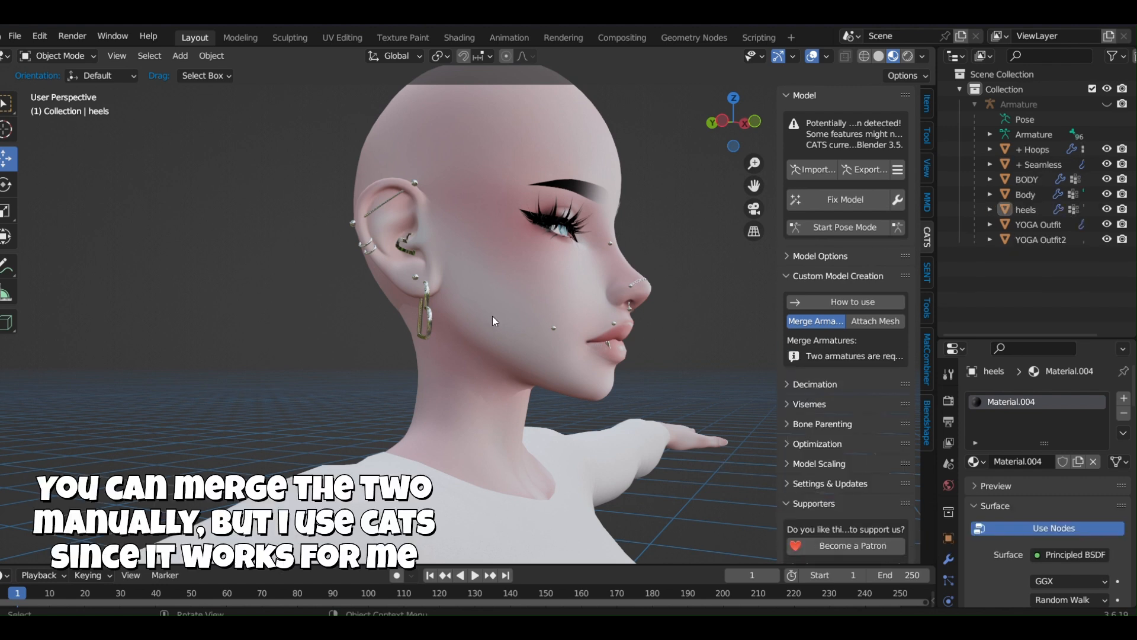
Step: Enter Edit Mode on the Body head mesh from the left orthographic side, with X-ray on and material preview shading
{"action": "middle_click_drag", "start_coordinate": [492, 315], "coordinate": [528, 332]}
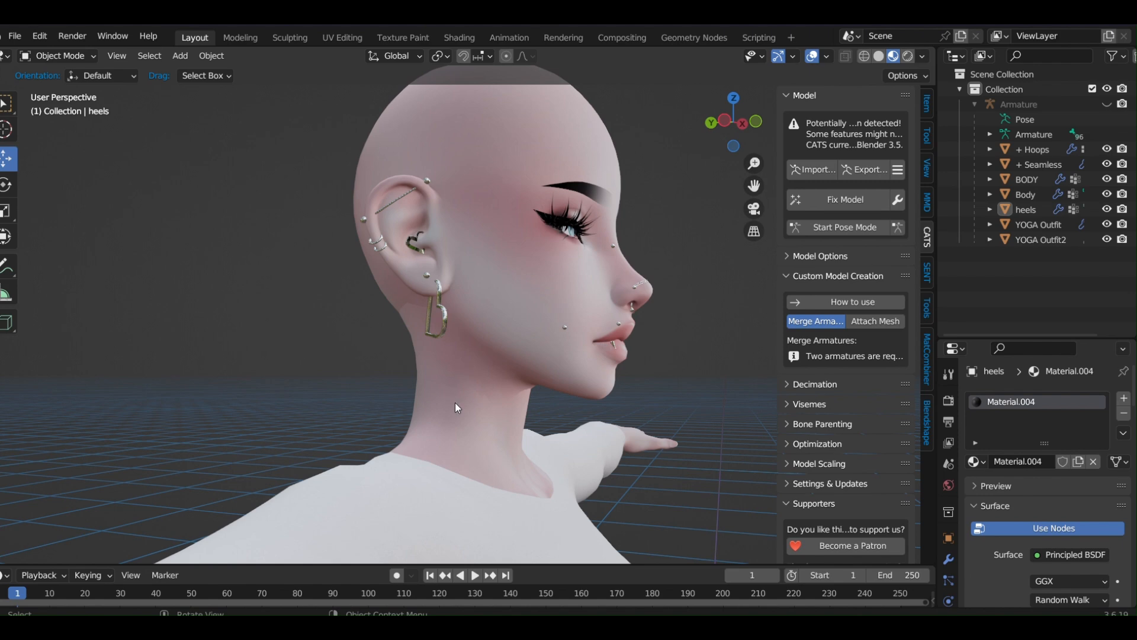
{"action": "left_click", "coordinate": [476, 400]}
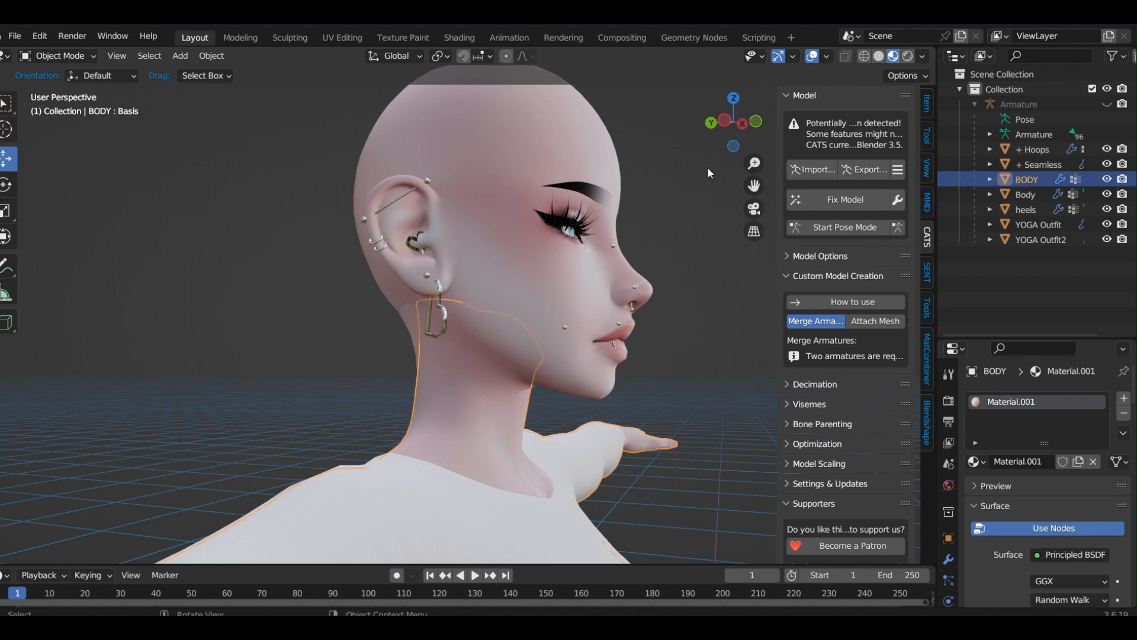
{"action": "left_click", "coordinate": [731, 122]}
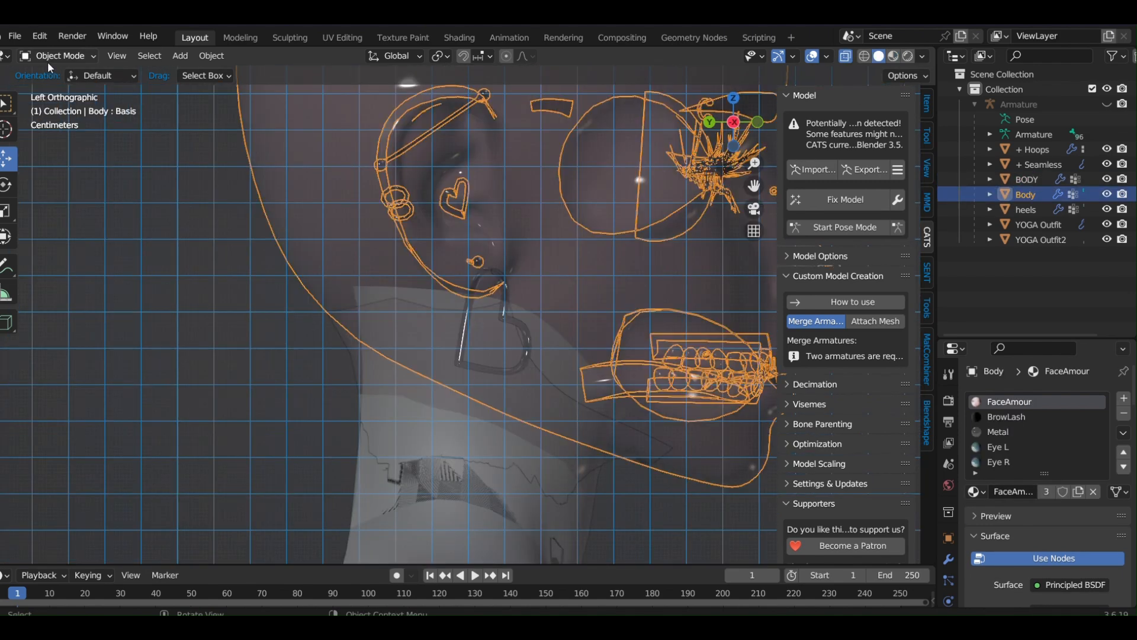
{"action": "left_click", "coordinate": [47, 59]}
{"action": "left_click", "coordinate": [65, 92]}
{"action": "scroll", "coordinate": [302, 350], "scroll_direction": "up", "scroll_amount": 2}
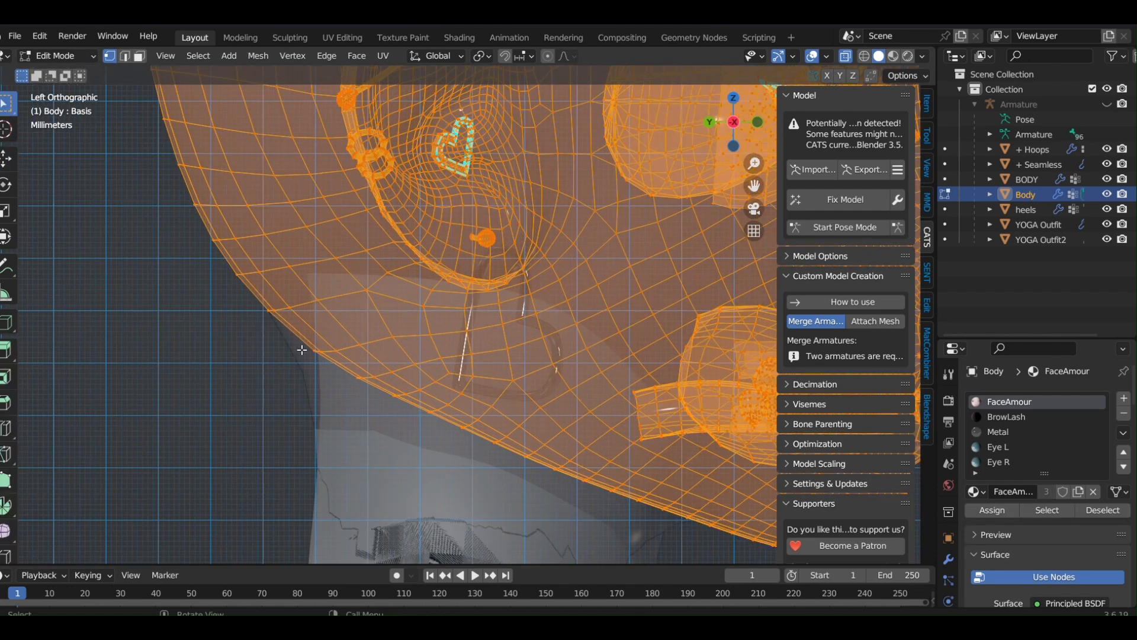
{"action": "left_click", "coordinate": [893, 57]}
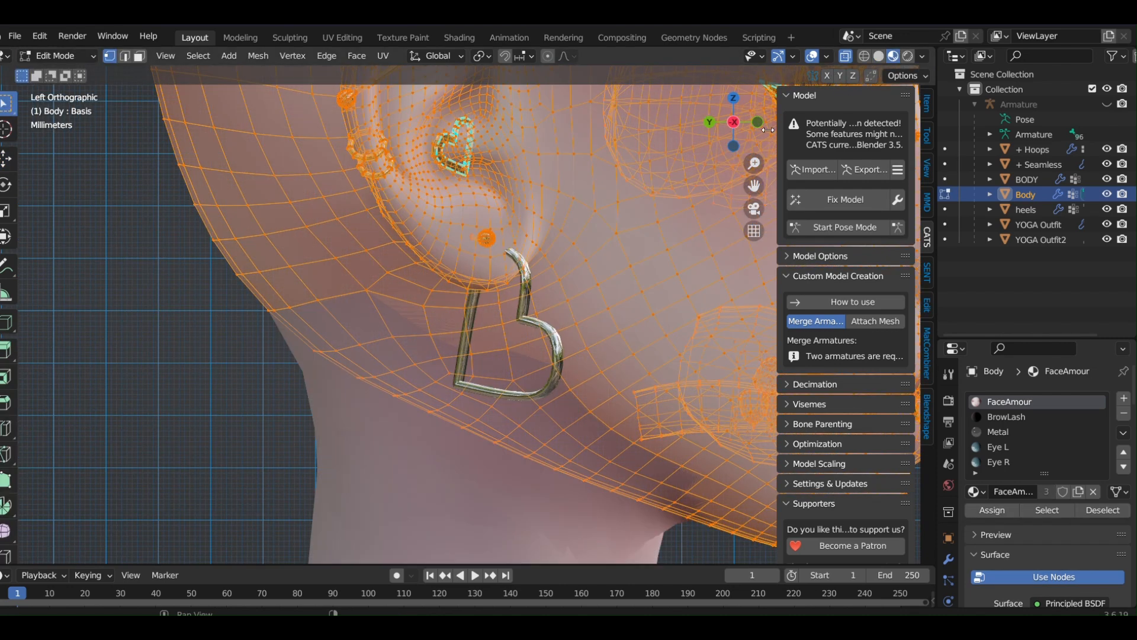
Step: Lasso-select the head vertices overlapping the neck, from the nape along the underside of the jaw, and hide them
{"action": "left_click_drag", "start_coordinate": [250, 355], "coordinate": [285, 345]}
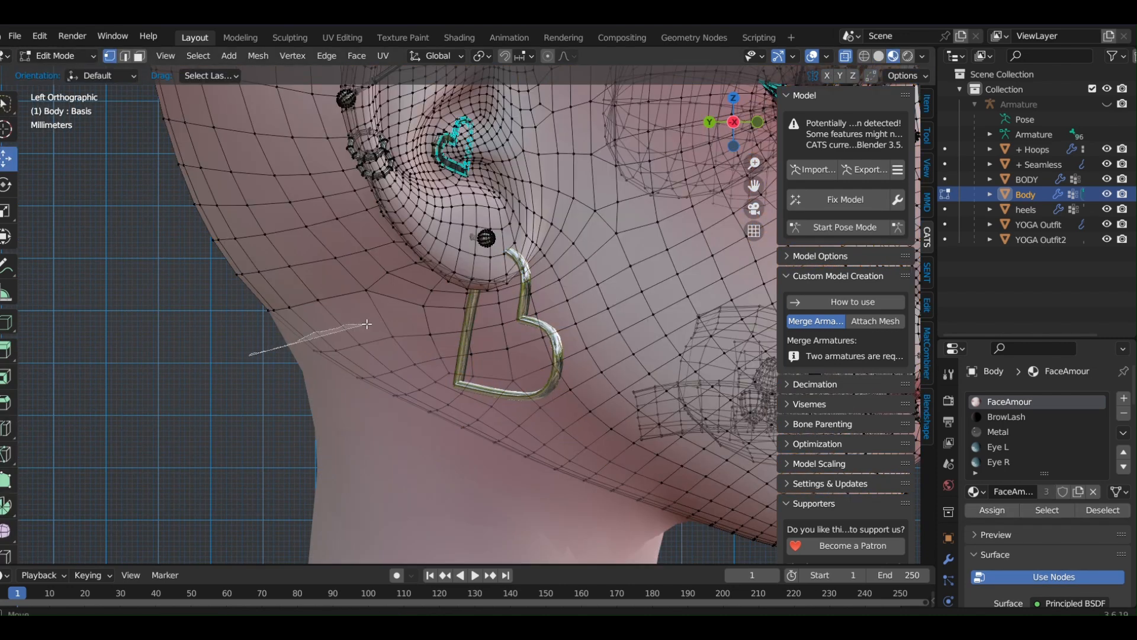
{"action": "left_click_drag", "start_coordinate": [368, 324], "coordinate": [394, 327]}
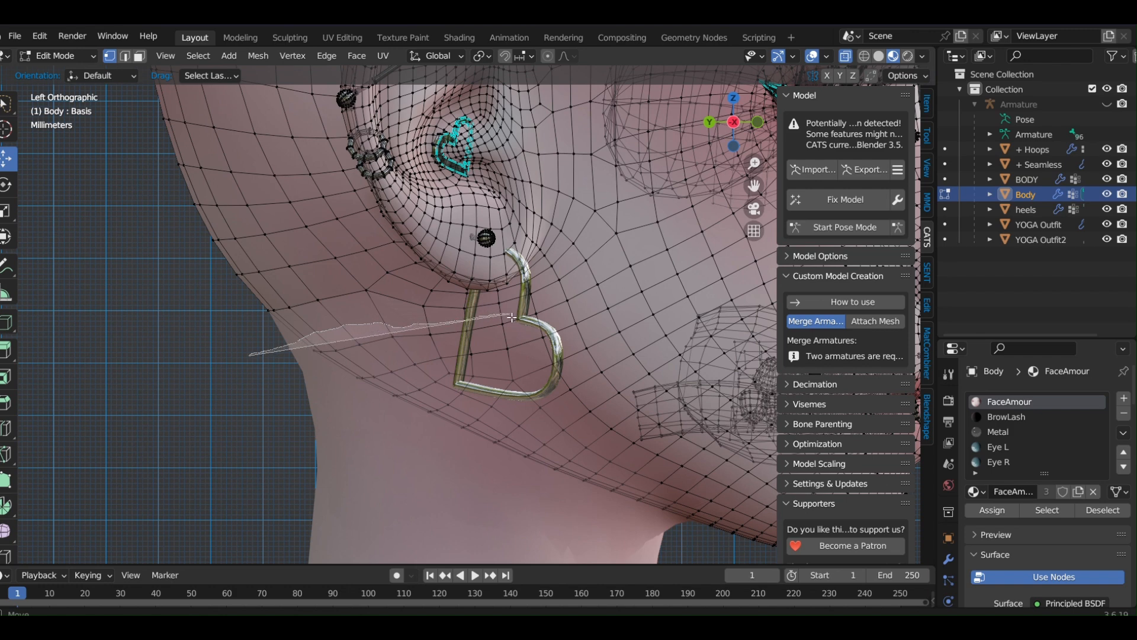
{"action": "mouse_move", "coordinate": [512, 318]}
{"action": "left_mouse_down"}
{"action": "mouse_move", "coordinate": [600, 426]}
{"action": "mouse_move", "coordinate": [721, 494]}
{"action": "mouse_move", "coordinate": [698, 536]}
{"action": "mouse_move", "coordinate": [666, 548]}
{"action": "mouse_move", "coordinate": [608, 544]}
{"action": "mouse_move", "coordinate": [610, 533]}
{"action": "left_mouse_up"}
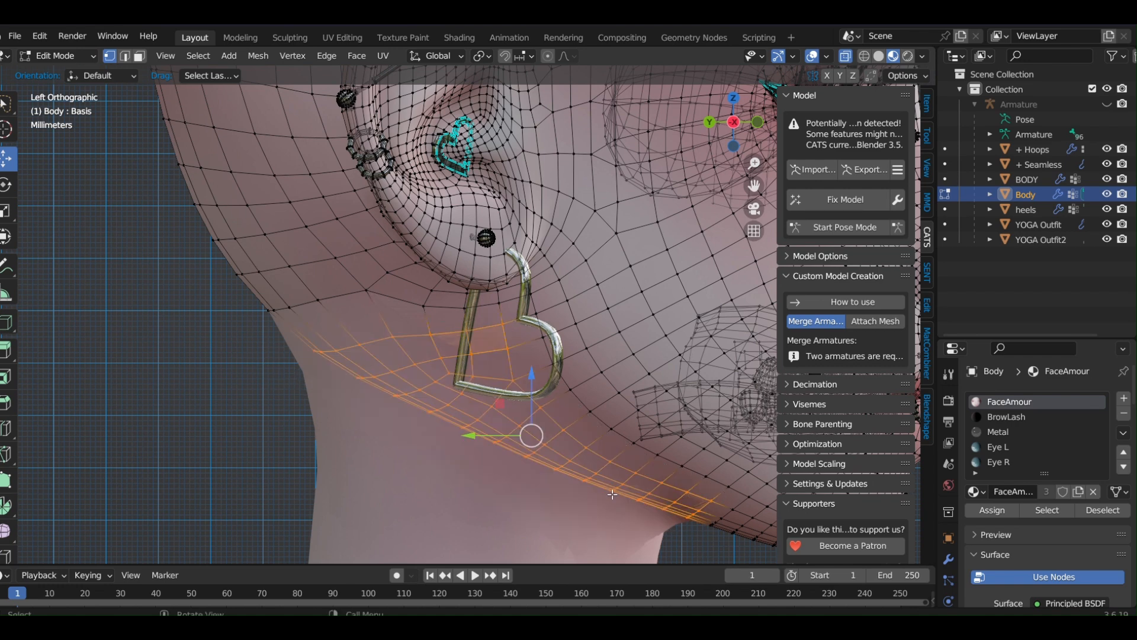
{"action": "key", "text": "h"}
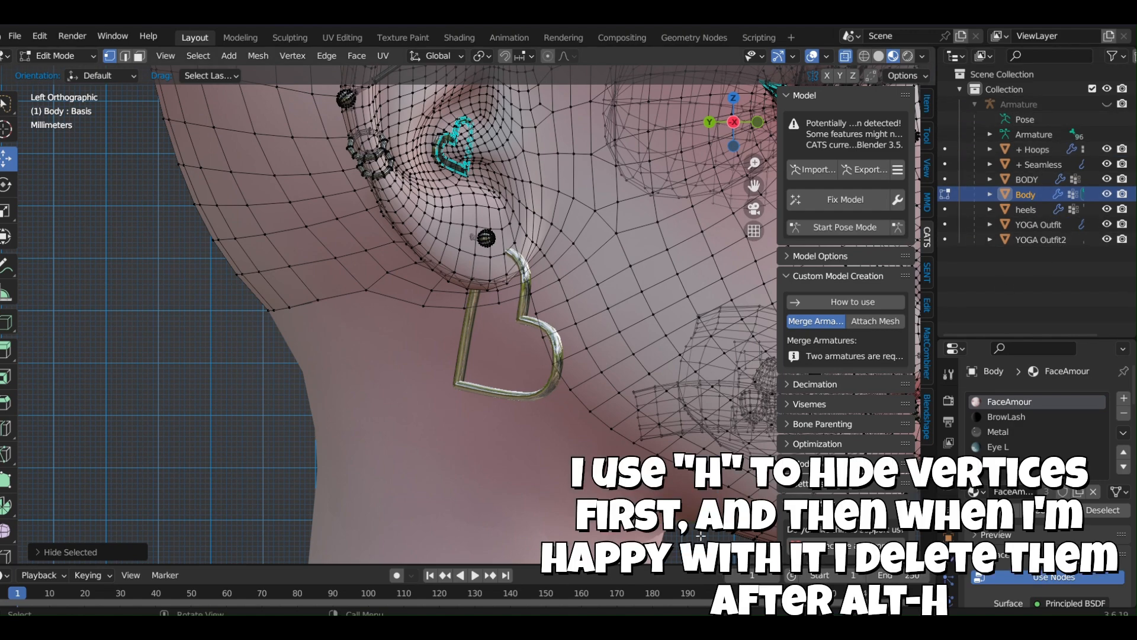
Step: Reveal the hidden neck-overlap vertices of the head mesh and delete them
{"action": "middle_click_drag", "start_coordinate": [332, 426], "coordinate": [701, 466]}
{"action": "left_click", "coordinate": [736, 122]}
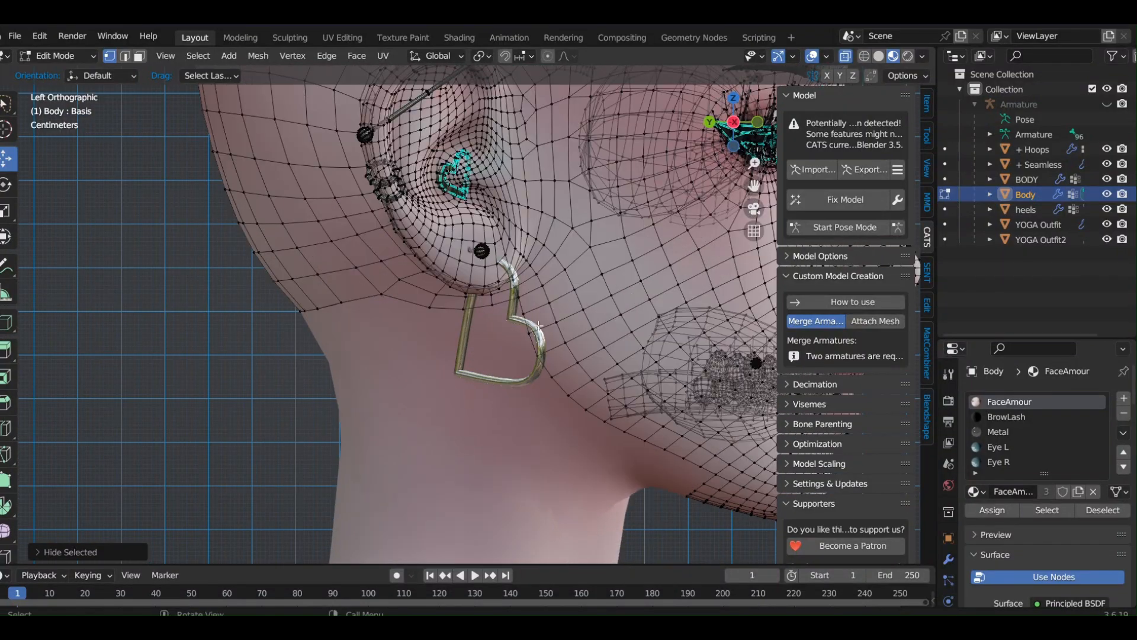
{"action": "scroll", "coordinate": [508, 371], "scroll_direction": "down", "scroll_amount": 1}
{"action": "scroll", "coordinate": [508, 371], "scroll_direction": "up", "scroll_amount": 1}
{"action": "key", "text": "alt+h"}
{"action": "right_click", "coordinate": [568, 491]}
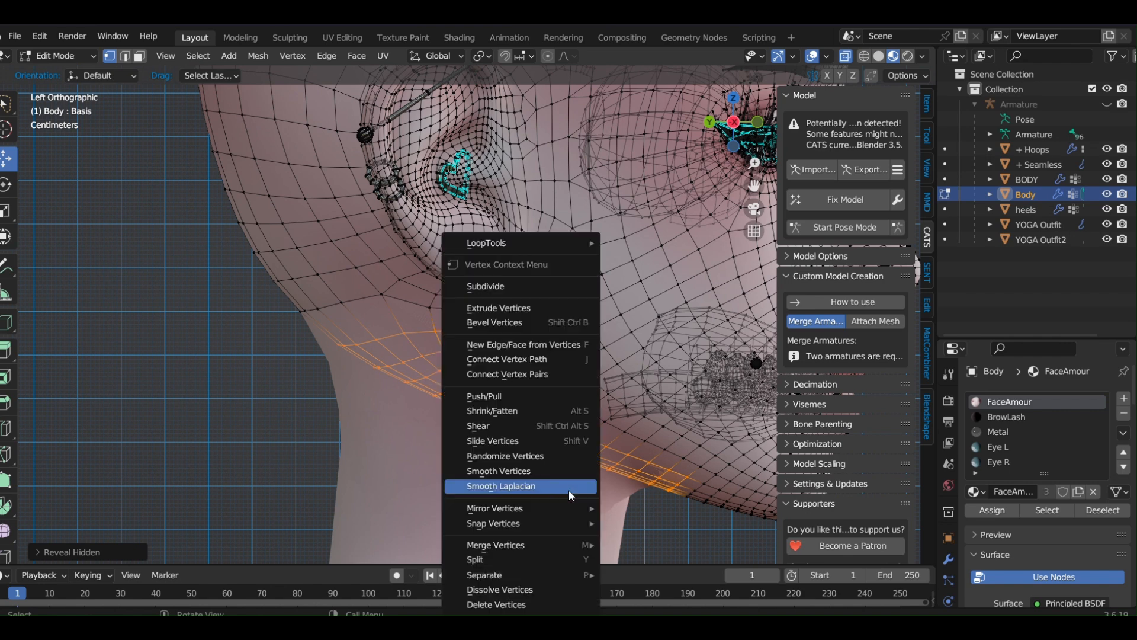
{"action": "left_click", "coordinate": [491, 602]}
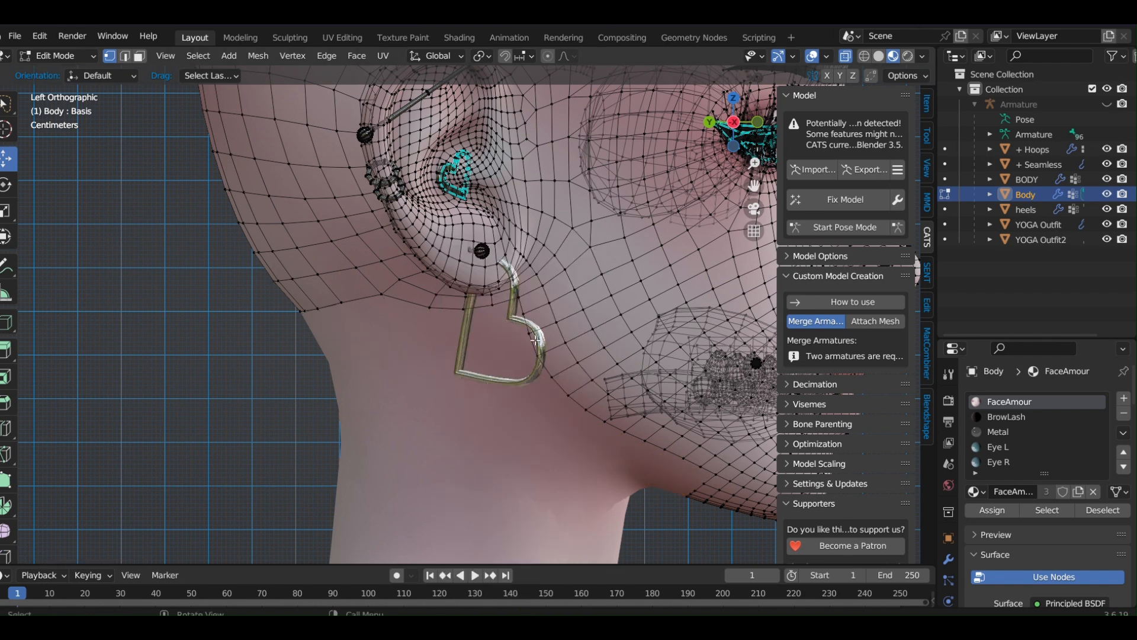
Step: Return to Object Mode, hide the + Hoops earrings and join the Body head mesh into the + Seamless neck mesh
{"action": "middle_click_drag", "start_coordinate": [538, 327], "coordinate": [688, 163]}
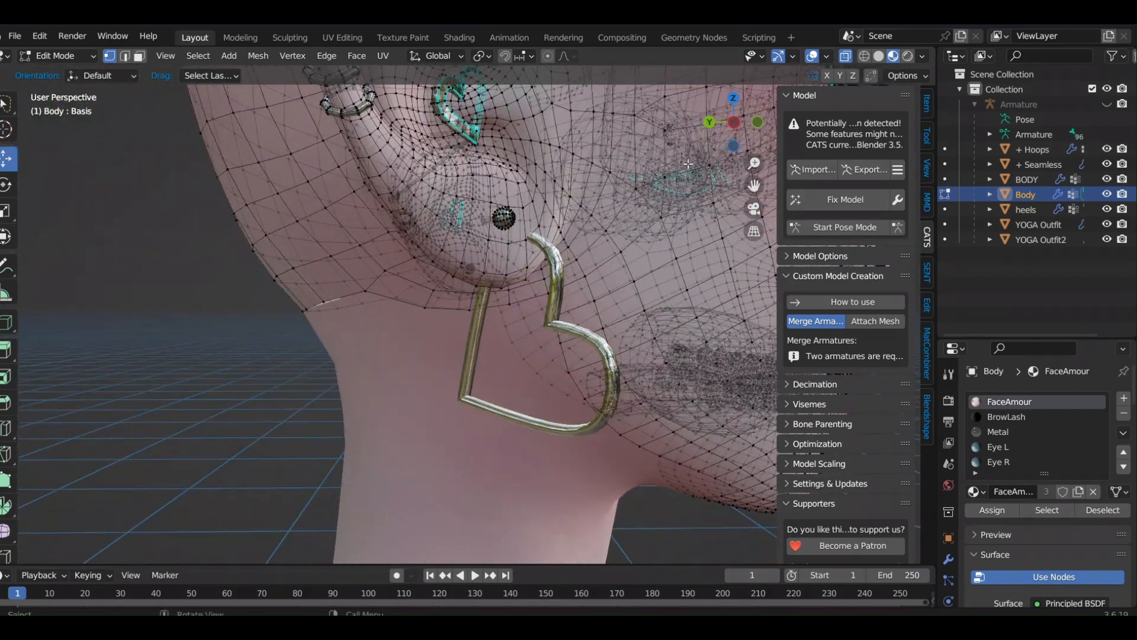
{"action": "left_click", "coordinate": [730, 123]}
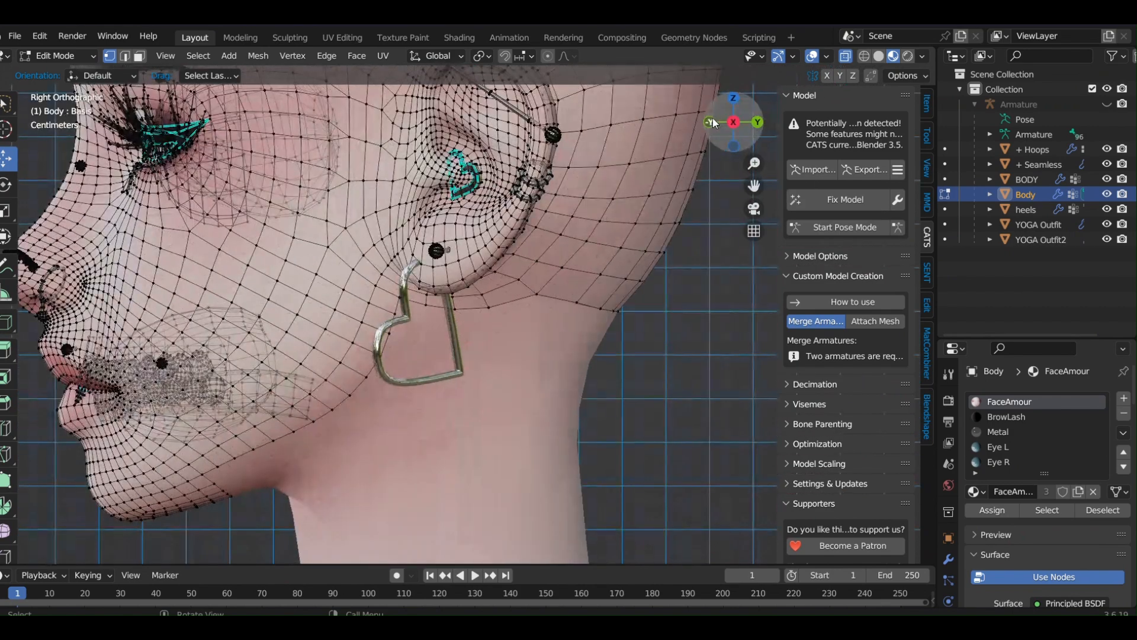
{"action": "left_click", "coordinate": [50, 58]}
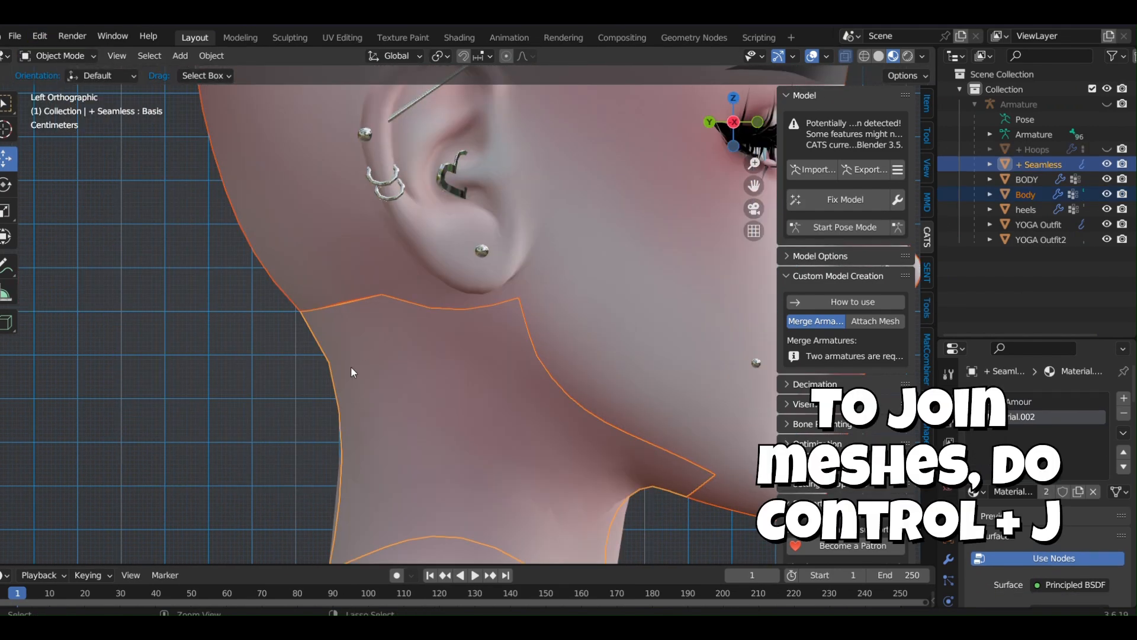
{"action": "key", "text": "ctrl+j"}
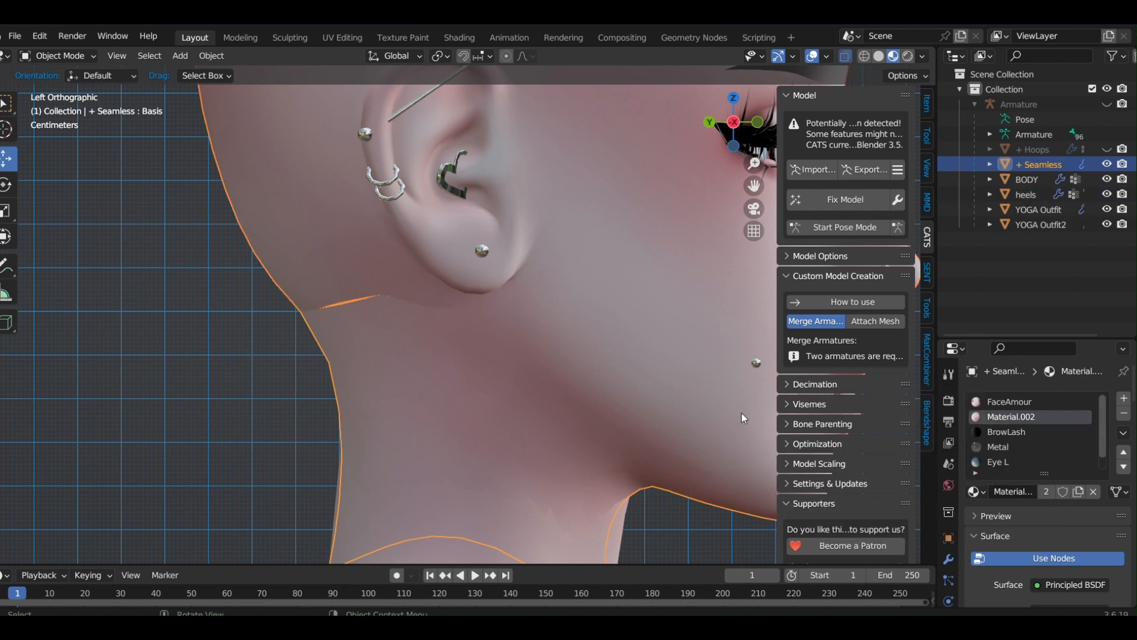
{"action": "scroll", "coordinate": [381, 301], "scroll_direction": "down", "scroll_amount": 3}
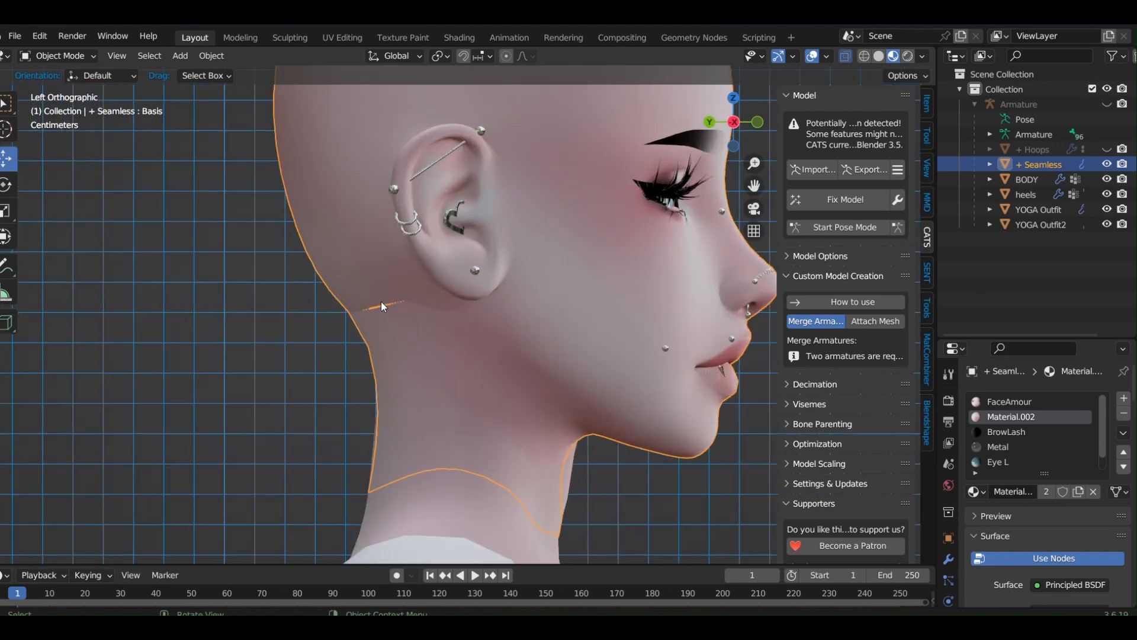
Step: Edit the joined + Seamless mesh in wireframe with BODY hidden, and lasso-select the head-to-neck seam vertices from nape to under the jaw
{"action": "left_click", "coordinate": [58, 55]}
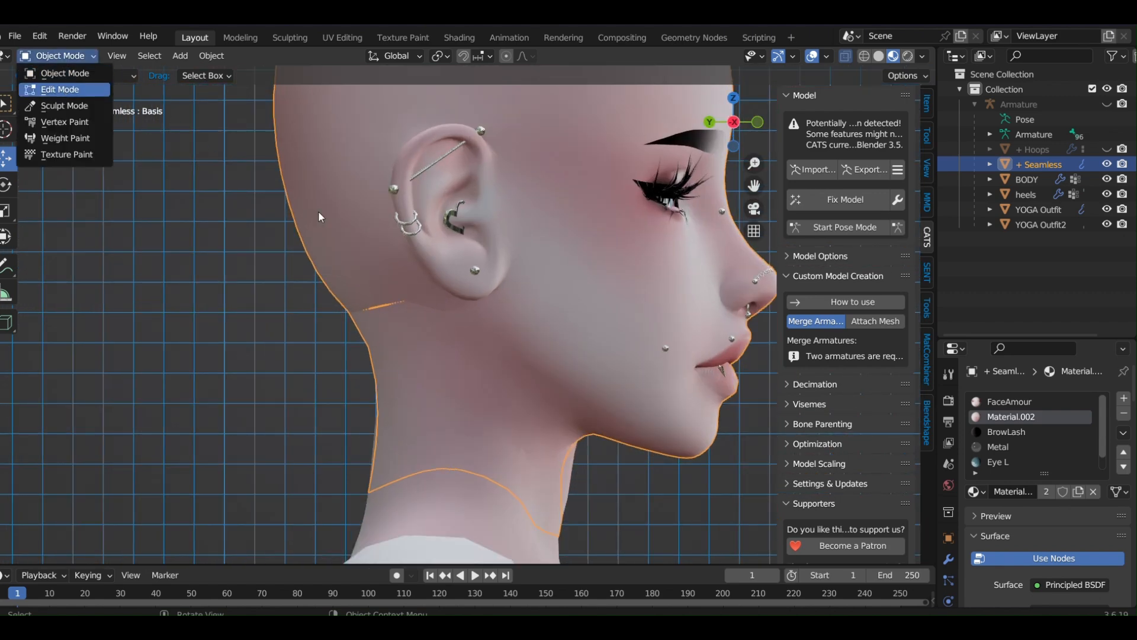
{"action": "key", "text": "Tab"}
{"action": "scroll", "coordinate": [336, 325], "scroll_direction": "up", "scroll_amount": 5}
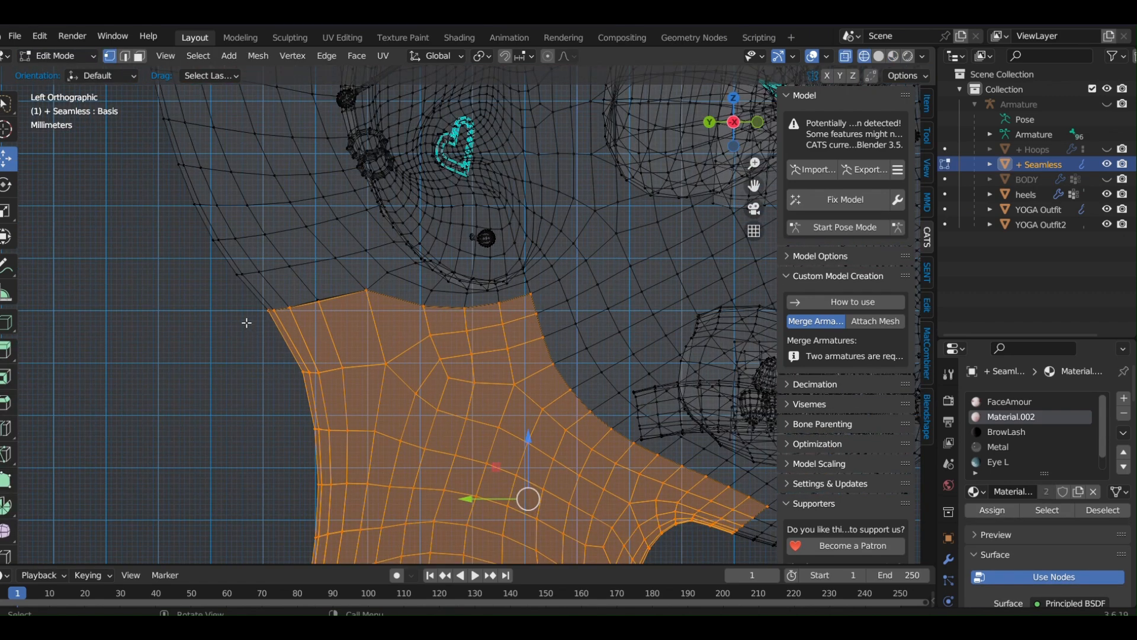
{"action": "left_click_drag", "start_coordinate": [317, 282], "coordinate": [408, 292]}
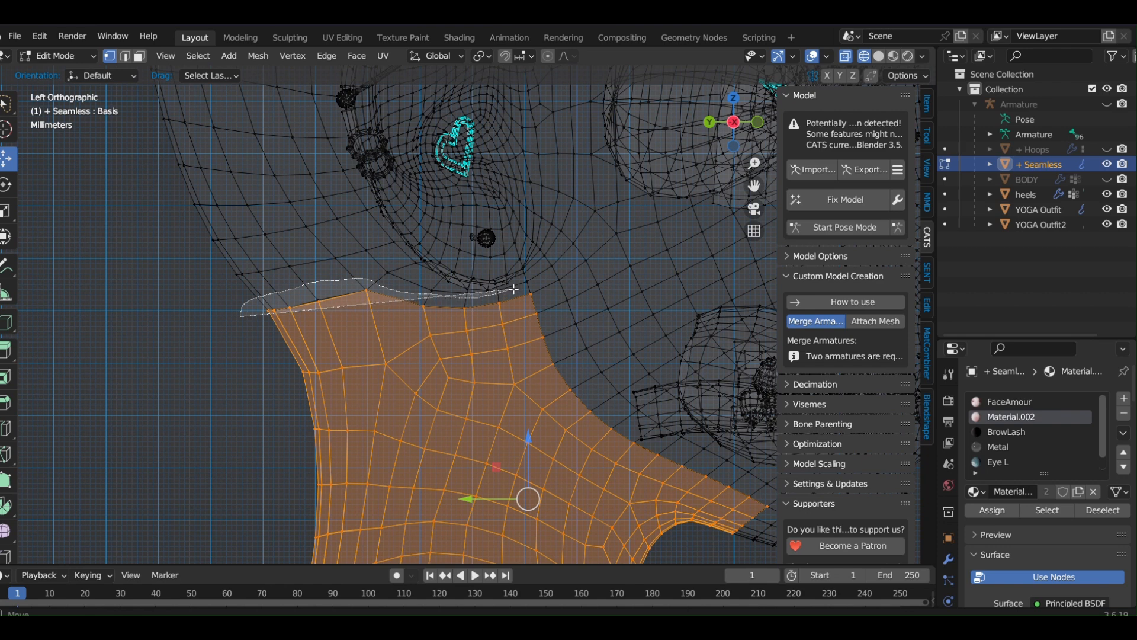
{"action": "mouse_move", "coordinate": [521, 288]}
{"action": "left_mouse_down"}
{"action": "mouse_move", "coordinate": [545, 291]}
{"action": "mouse_move", "coordinate": [592, 394]}
{"action": "mouse_move", "coordinate": [641, 444]}
{"action": "mouse_move", "coordinate": [761, 495]}
{"action": "mouse_move", "coordinate": [768, 536]}
{"action": "mouse_move", "coordinate": [733, 552]}
{"action": "mouse_move", "coordinate": [723, 541]}
{"action": "mouse_move", "coordinate": [751, 494]}
{"action": "mouse_move", "coordinate": [616, 449]}
{"action": "mouse_move", "coordinate": [578, 418]}
{"action": "mouse_move", "coordinate": [509, 314]}
{"action": "left_mouse_up"}
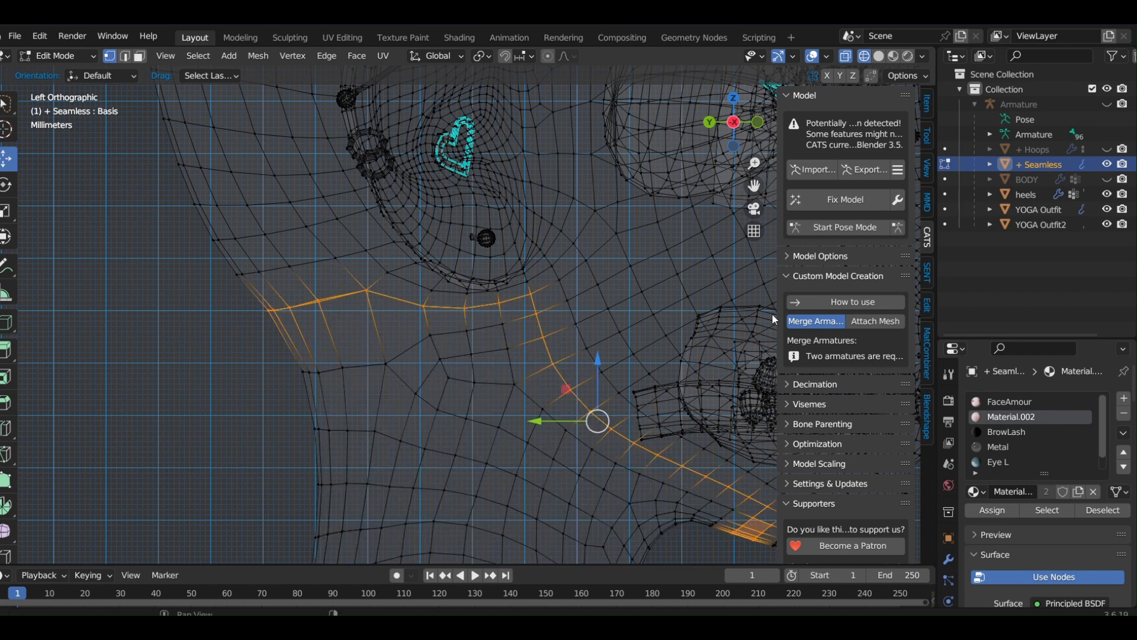
Step: Deselect the stray vertices under the chin, add the missing seam vertex and merge the selected seam vertices by distance
{"action": "left_click_drag", "start_coordinate": [755, 186], "coordinate": [508, 56]}
{"action": "scroll", "coordinate": [596, 332], "scroll_direction": "up", "scroll_amount": 3}
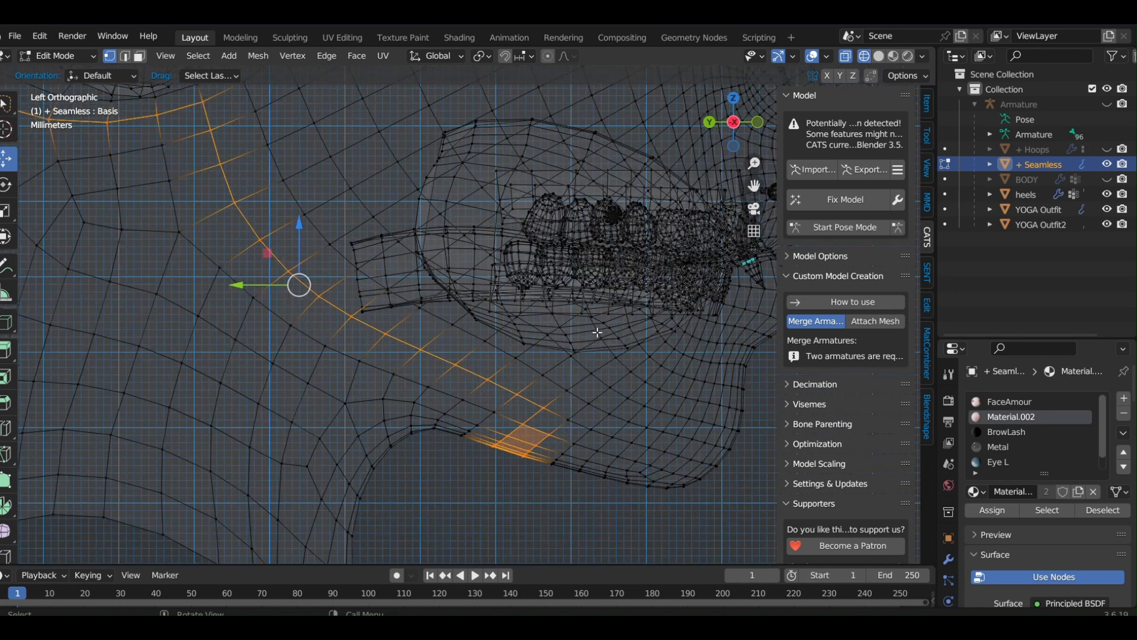
{"action": "mouse_move", "coordinate": [533, 450]}
{"action": "left_mouse_down", "text": "ctrl"}
{"action": "mouse_move", "coordinate": [500, 439]}
{"action": "mouse_move", "coordinate": [477, 472]}
{"action": "mouse_move", "coordinate": [531, 468]}
{"action": "mouse_move", "coordinate": [497, 456]}
{"action": "left_mouse_up", "text": "ctrl"}
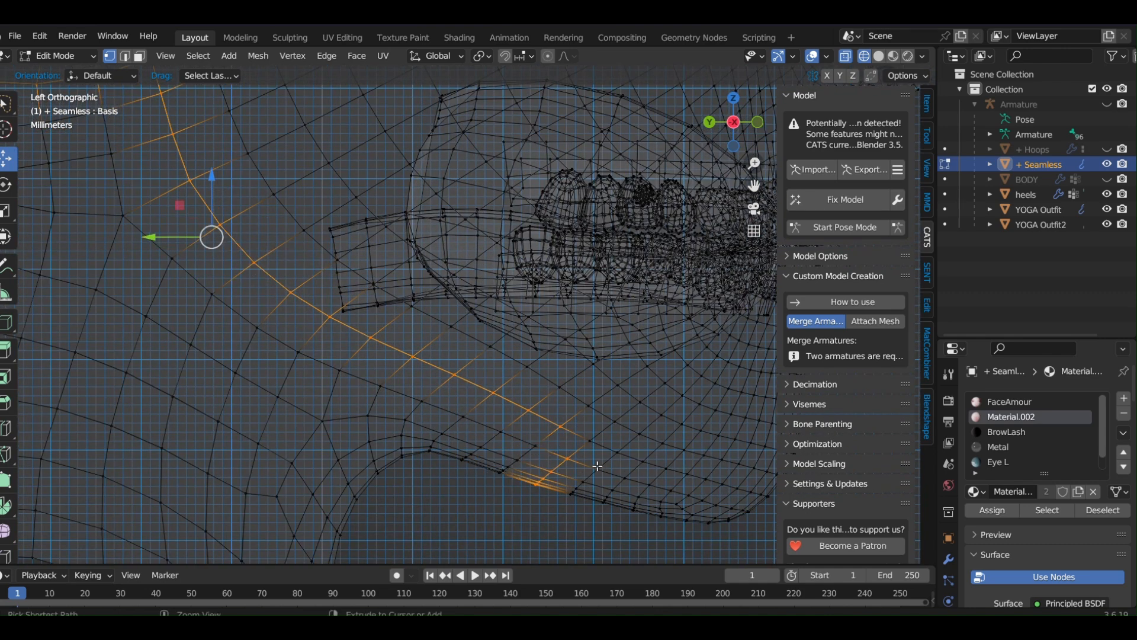
{"action": "left_click", "coordinate": [588, 439], "text": "shift"}
{"action": "left_click", "coordinate": [589, 443], "text": "shift"}
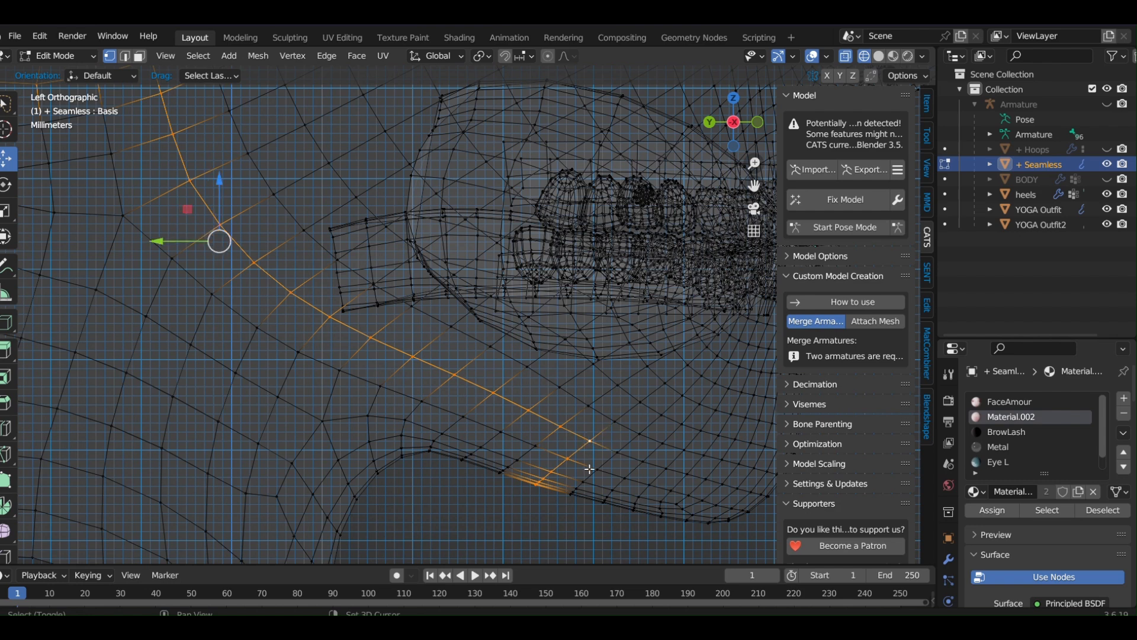
{"action": "scroll", "coordinate": [546, 440], "scroll_direction": "down", "scroll_amount": 2}
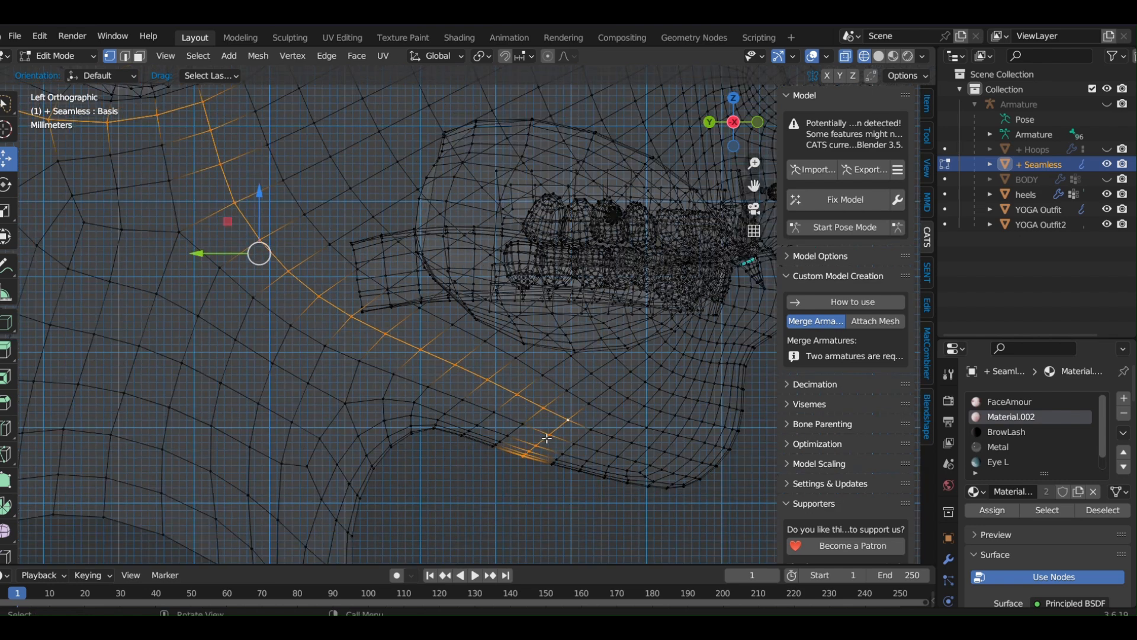
{"action": "left_click_drag", "start_coordinate": [753, 186], "coordinate": [935, 274]}
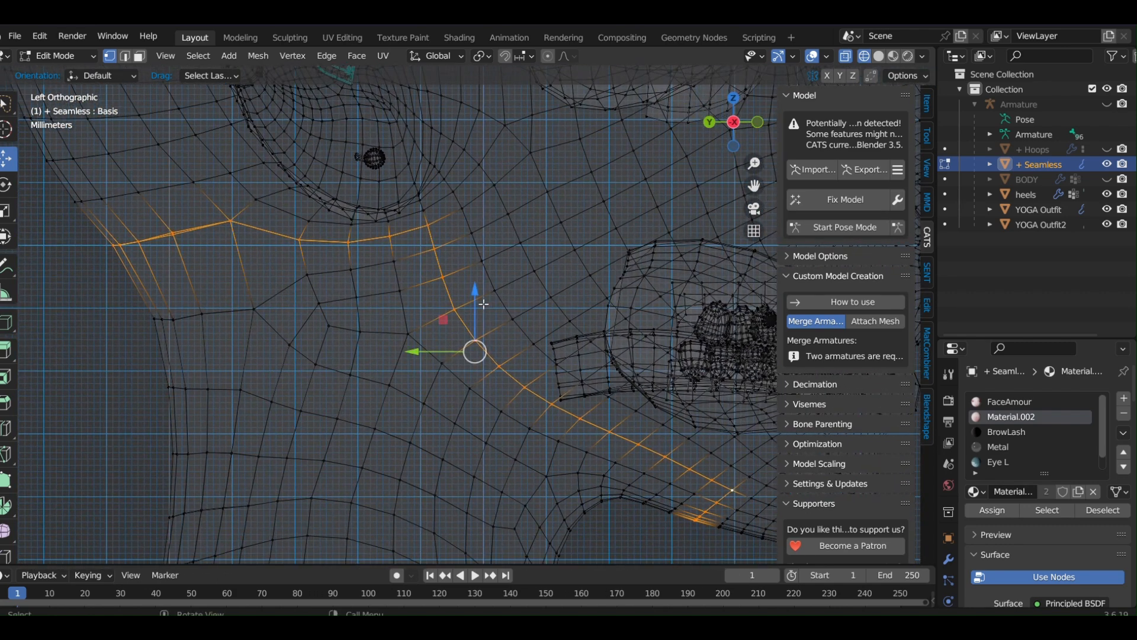
{"action": "key", "text": "m"}
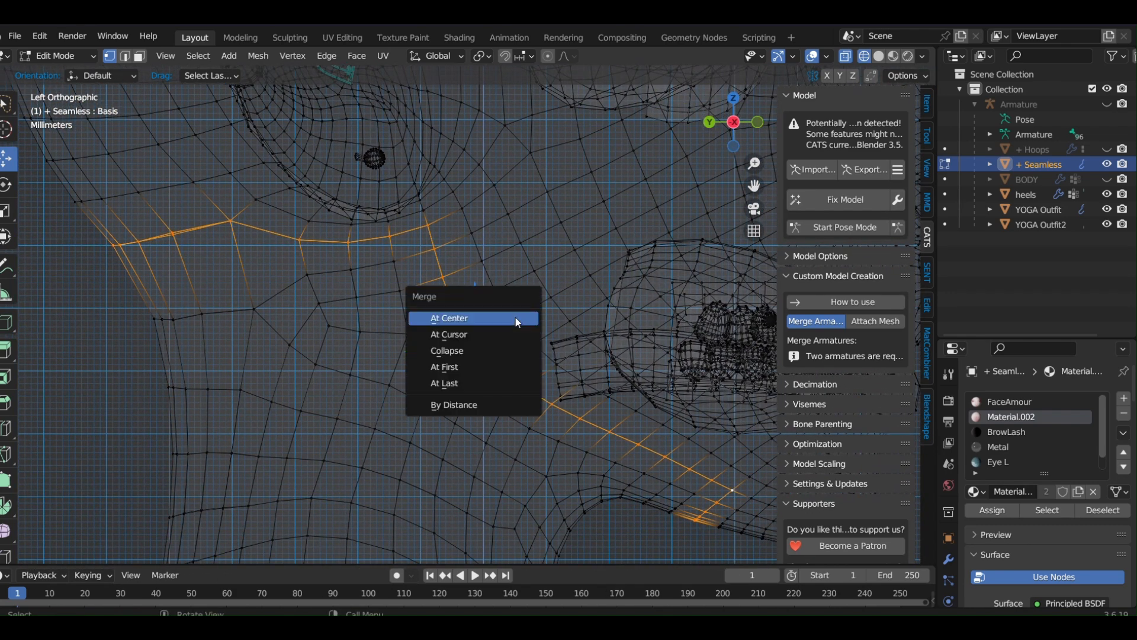
{"action": "left_click", "coordinate": [495, 415]}
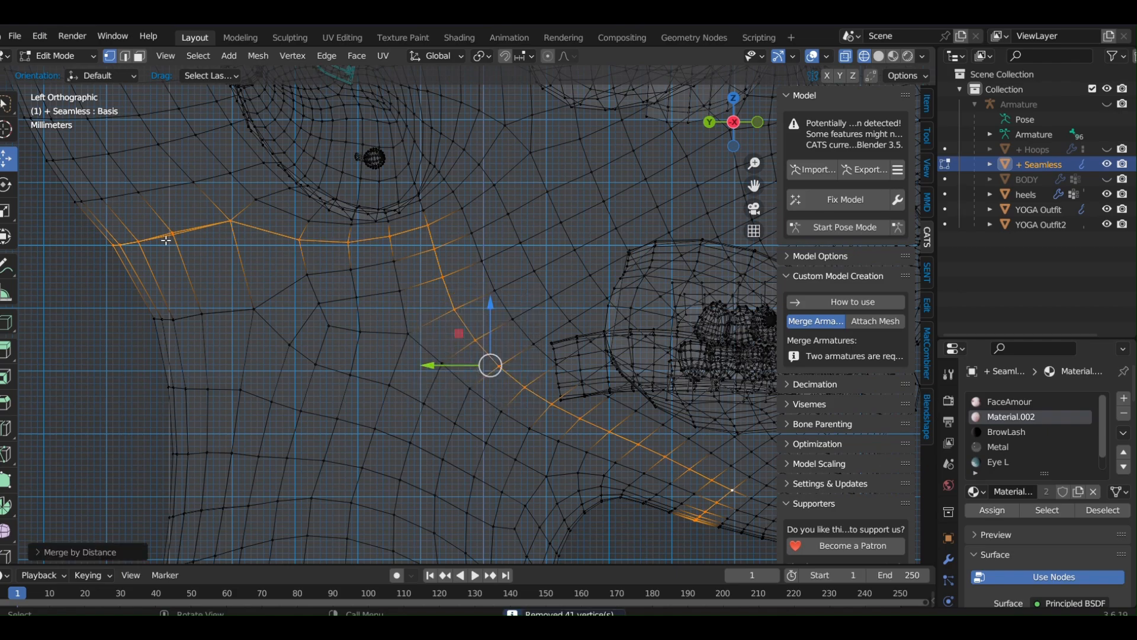
Step: With material preview shading on and X-ray off, merge the split seam vertices at the back of the neck at their center
{"action": "middle_click_drag", "start_coordinate": [166, 240], "coordinate": [183, 212]}
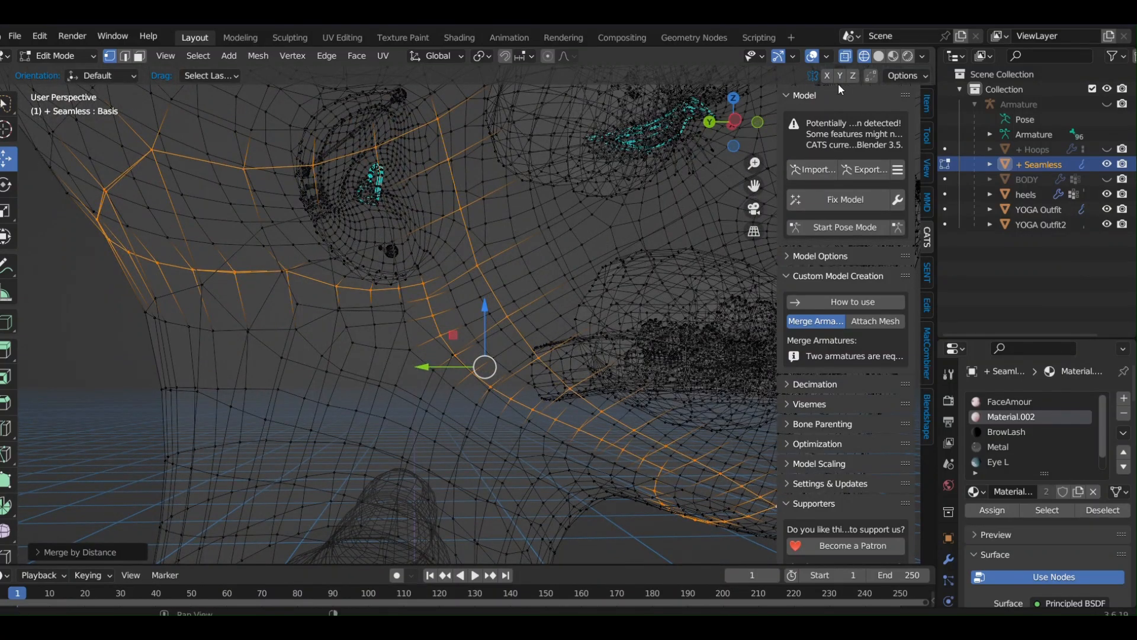
{"action": "left_click", "coordinate": [892, 56]}
{"action": "middle_click_drag", "start_coordinate": [450, 255], "coordinate": [485, 273]}
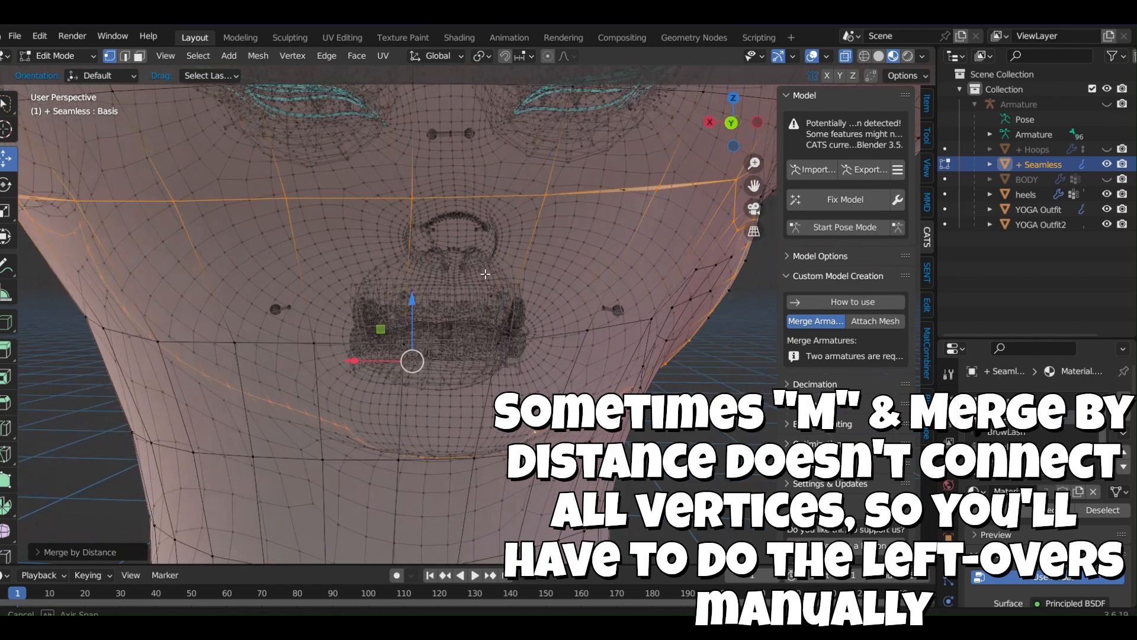
{"action": "left_click", "coordinate": [846, 56]}
{"action": "left_click_drag", "start_coordinate": [754, 186], "coordinate": [672, 485]}
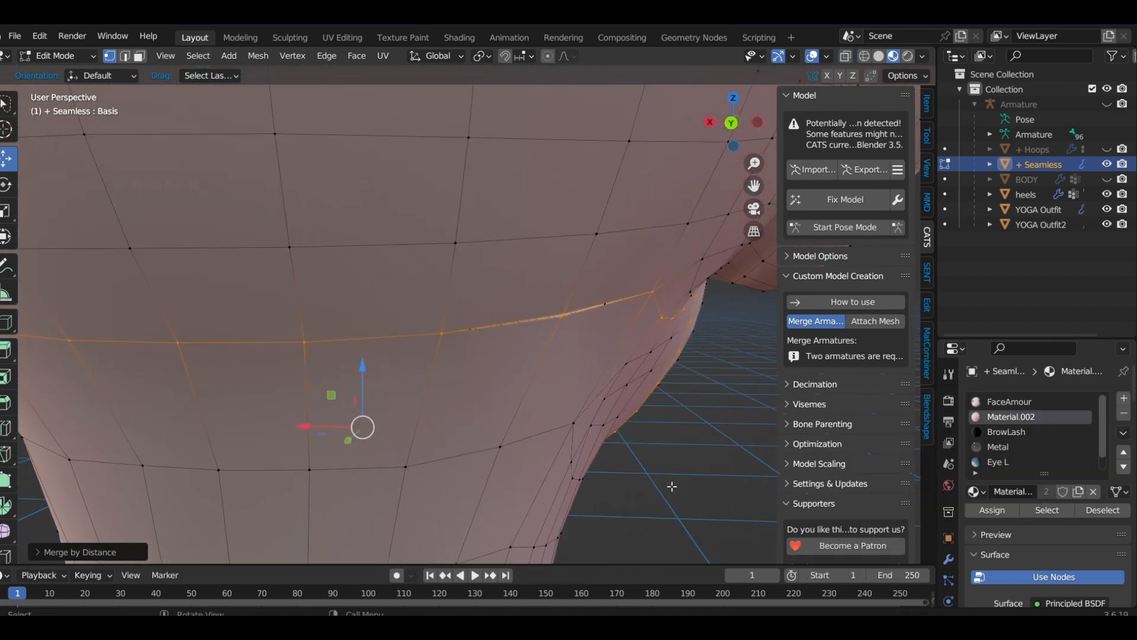
{"action": "left_click", "coordinate": [687, 496]}
{"action": "scroll", "coordinate": [545, 361], "scroll_direction": "up", "scroll_amount": 2}
{"action": "left_click", "coordinate": [617, 289]}
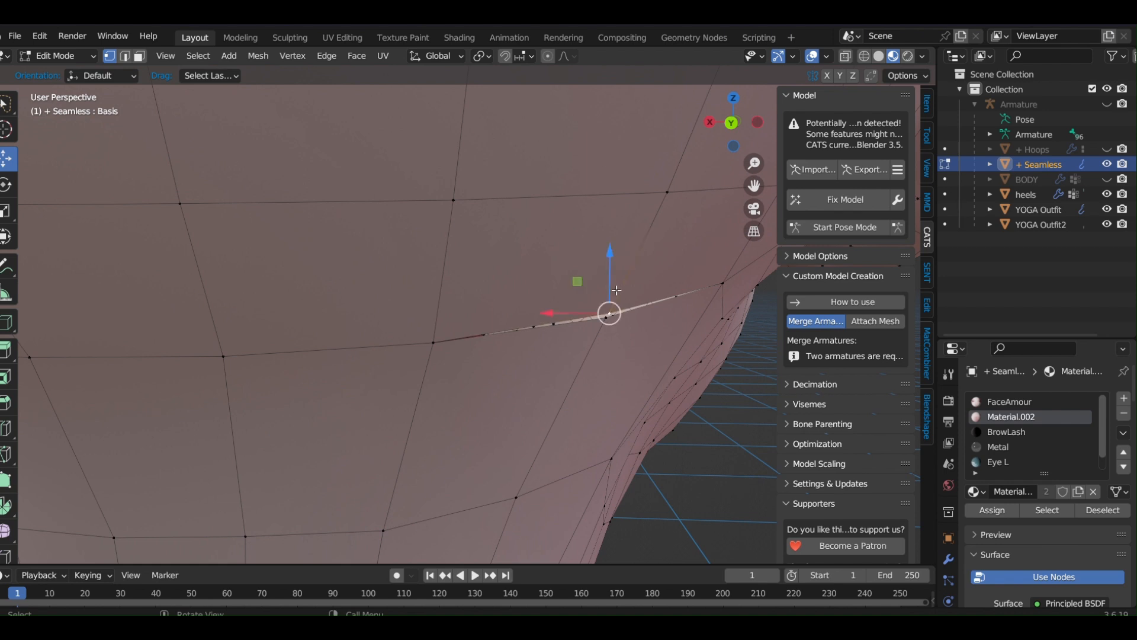
{"action": "left_click", "coordinate": [602, 331]}
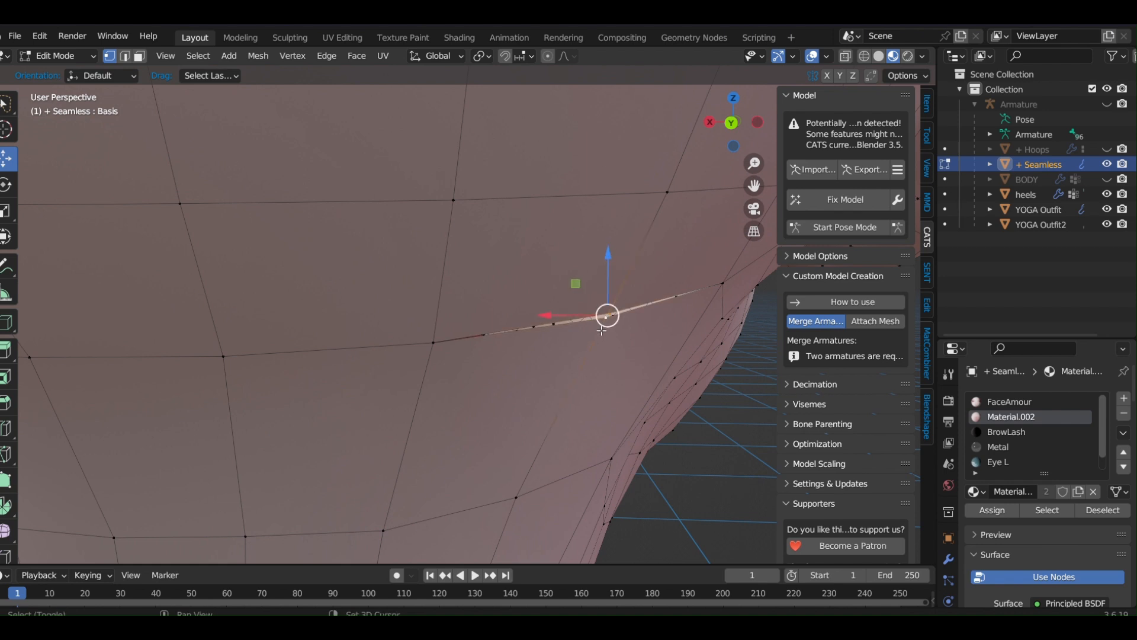
{"action": "key", "text": "m"}
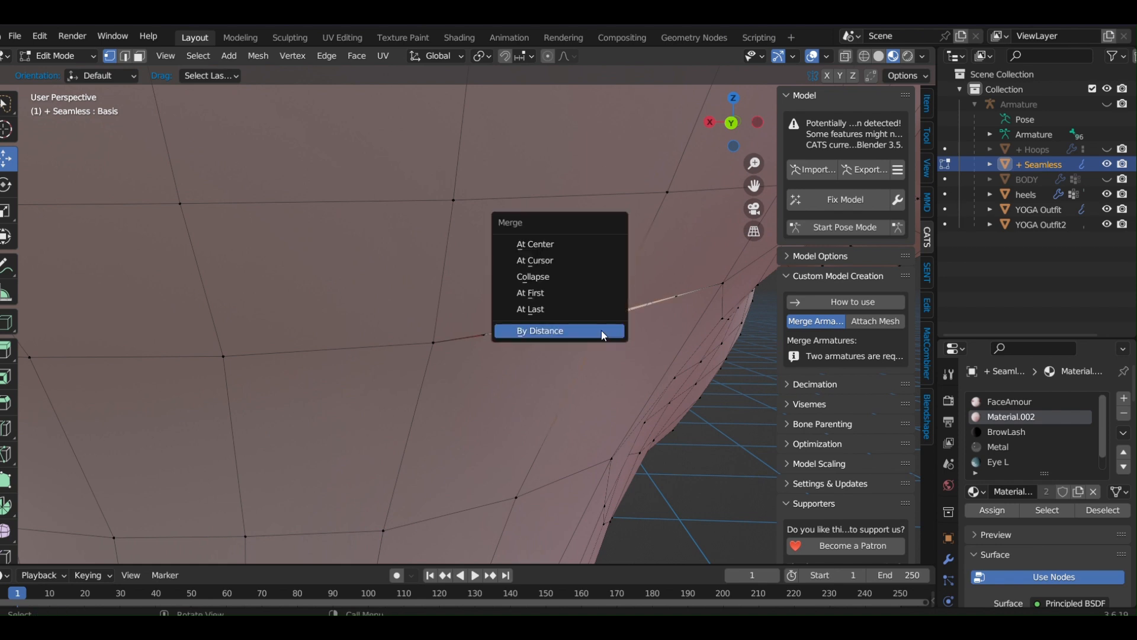
{"action": "left_click", "coordinate": [549, 244]}
{"action": "left_click", "coordinate": [433, 342]}
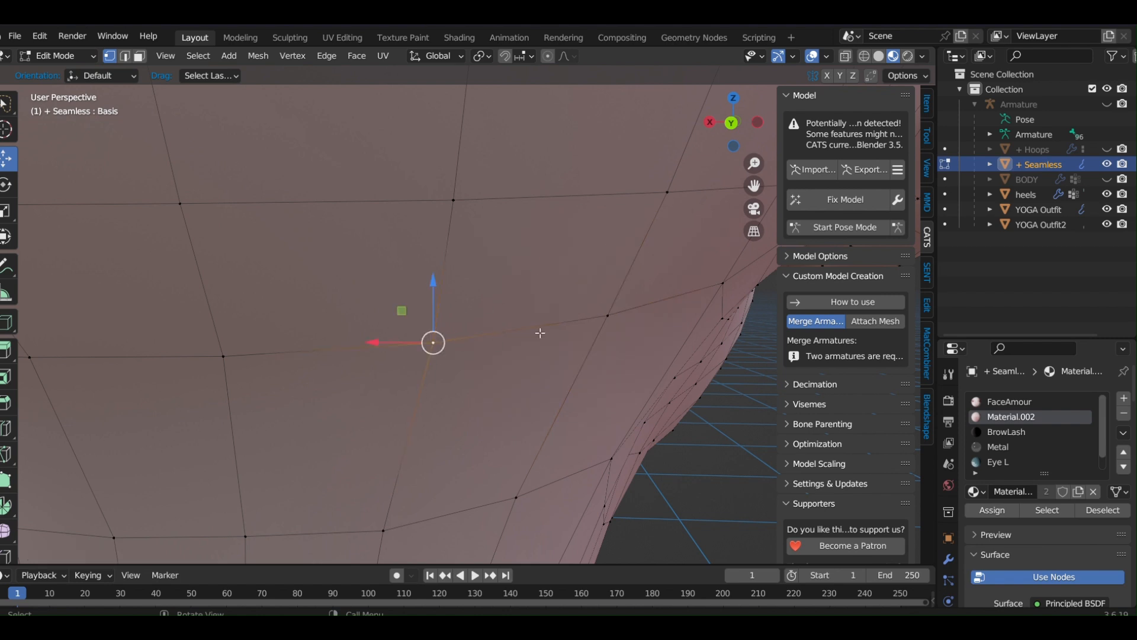
Step: Select the two split vertices at the remaining gap in the neck seam, merge them and inspect the seam around the neck
{"action": "middle_click_drag", "start_coordinate": [533, 272], "coordinate": [715, 236]}
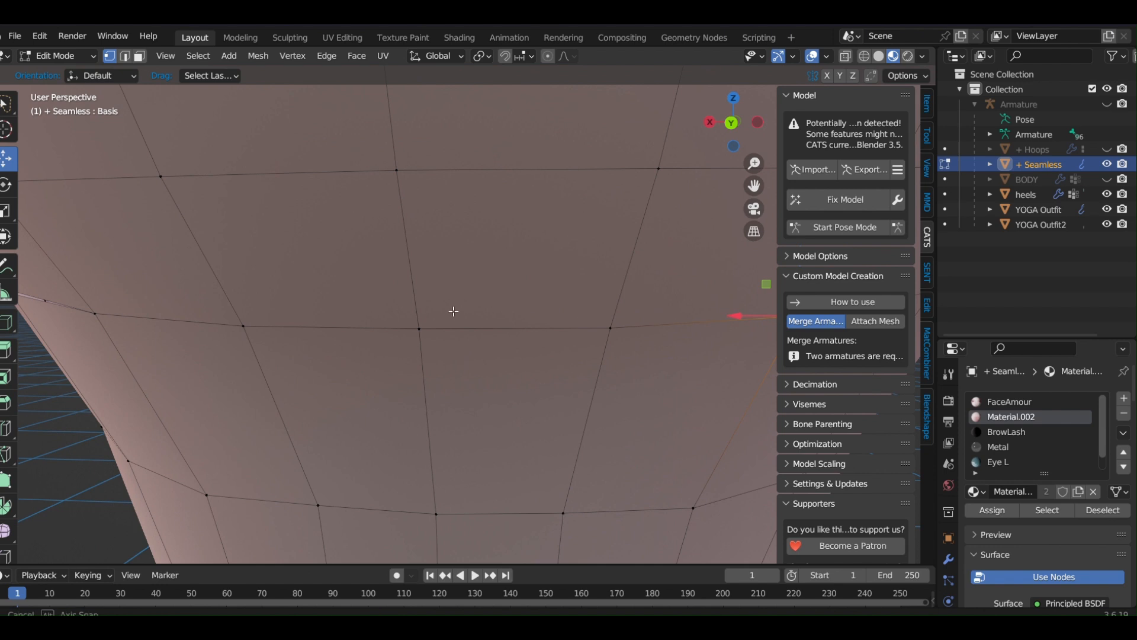
{"action": "middle_click_drag", "start_coordinate": [452, 310], "coordinate": [520, 317]}
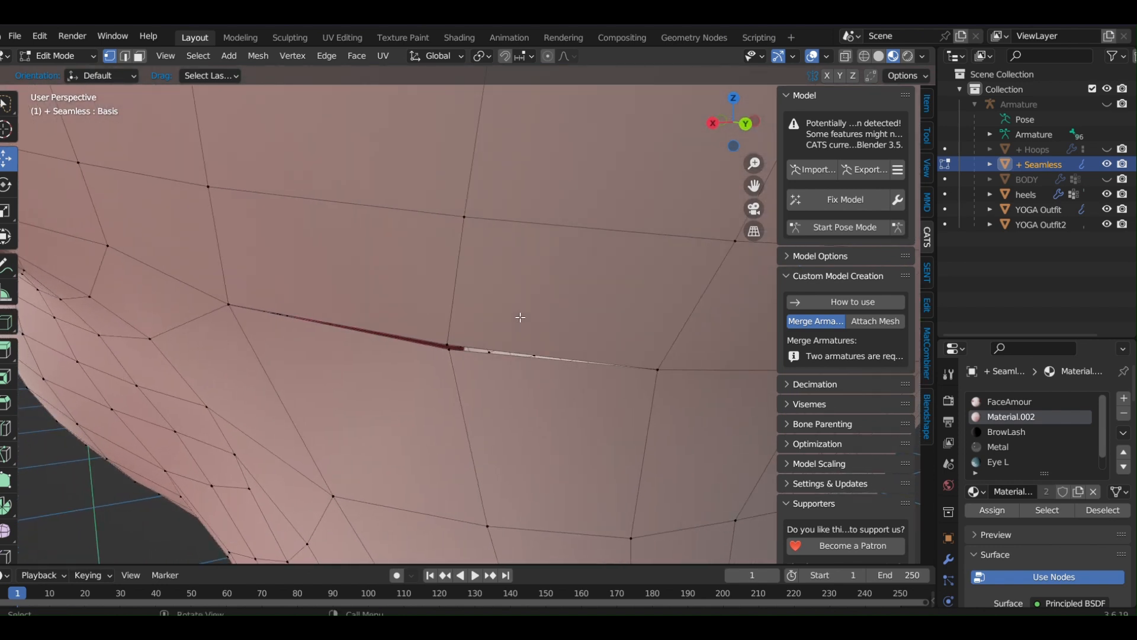
{"action": "left_click", "coordinate": [451, 333]}
{"action": "left_click", "coordinate": [447, 361], "text": "shift"}
{"action": "key", "text": "m"}
{"action": "left_click", "coordinate": [447, 358]}
{"action": "middle_click_drag", "start_coordinate": [446, 359], "coordinate": [855, 298]}
{"action": "scroll", "coordinate": [853, 298], "scroll_direction": "down", "scroll_amount": 1}
{"action": "scroll", "coordinate": [580, 315], "scroll_direction": "down", "scroll_amount": 3}
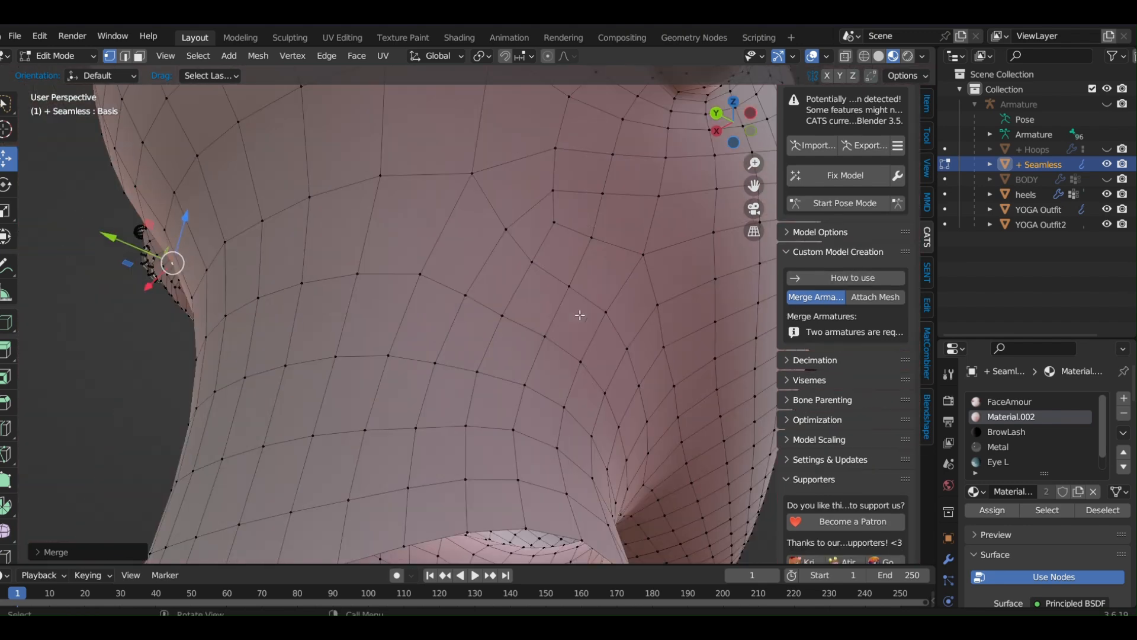
{"action": "middle_click_drag", "start_coordinate": [580, 316], "coordinate": [745, 368]}
Step: Return to Object Mode, unhide the BODY mesh and make it the selected object
{"action": "left_click", "coordinate": [60, 56]}
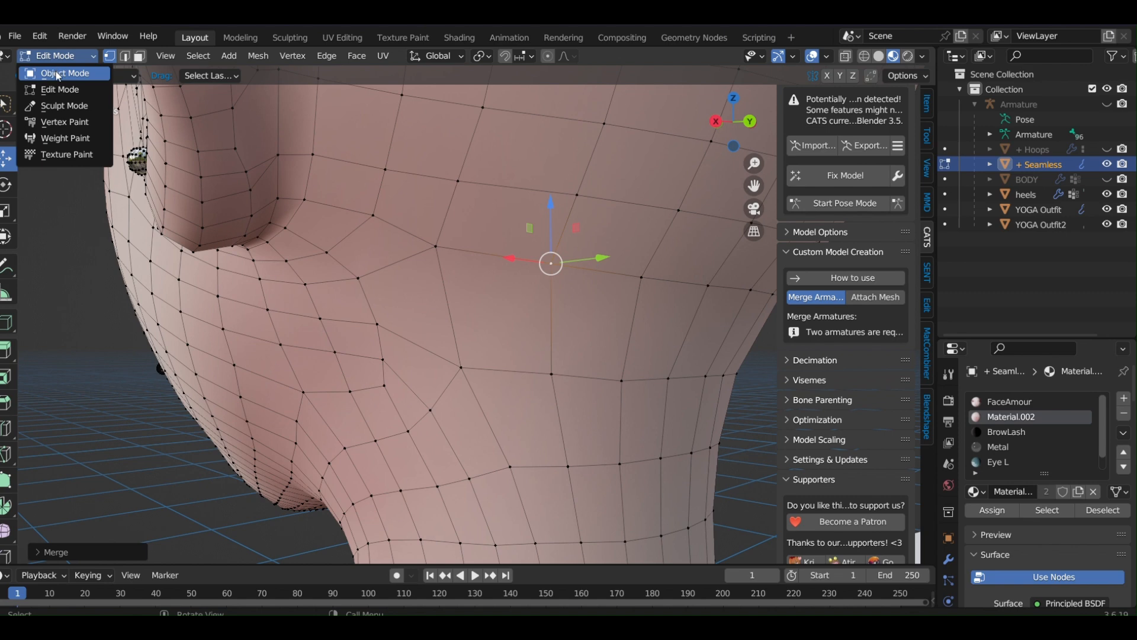
{"action": "left_click", "coordinate": [62, 71]}
{"action": "middle_click_drag", "start_coordinate": [649, 293], "coordinate": [414, 296]}
{"action": "scroll", "coordinate": [398, 290], "scroll_direction": "down", "scroll_amount": 3}
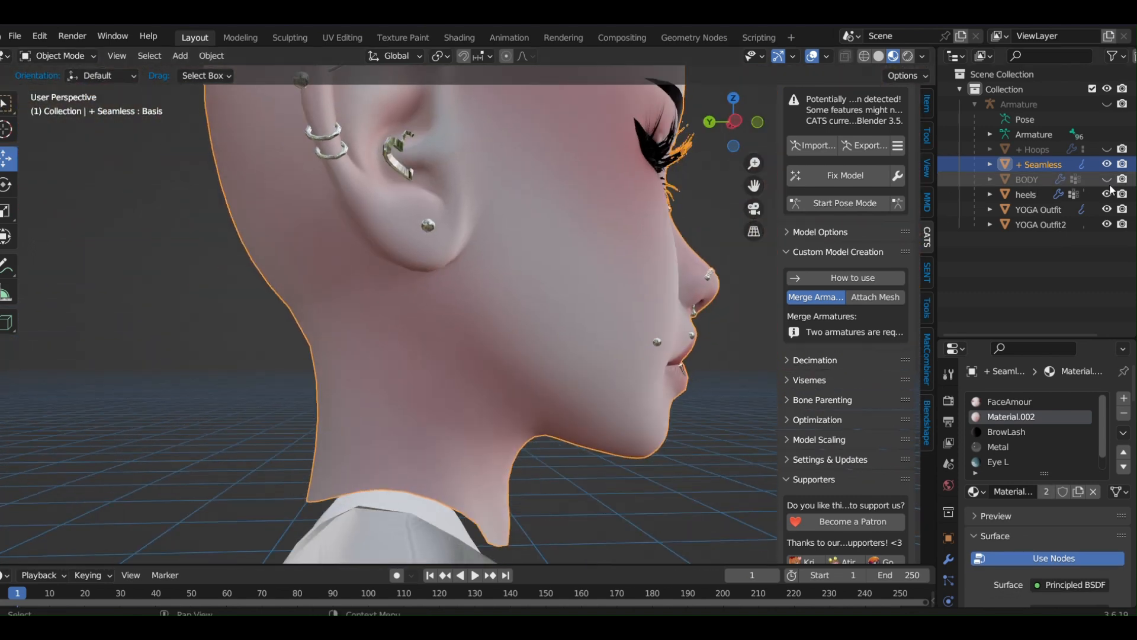
{"action": "left_click", "coordinate": [1109, 181]}
{"action": "left_click", "coordinate": [1046, 179]}
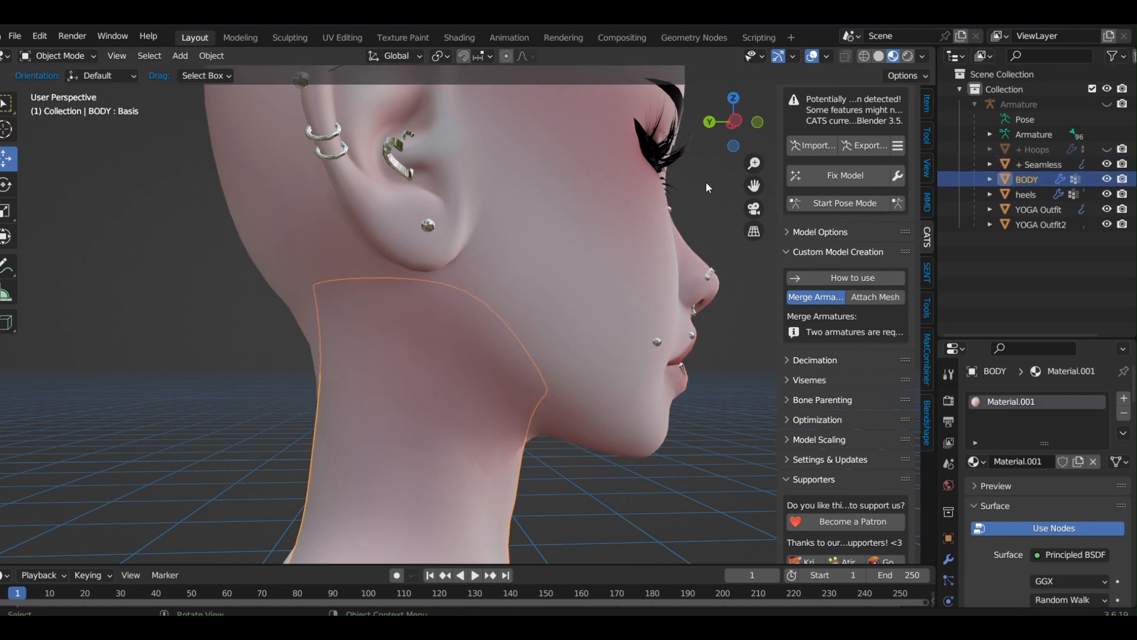
Step: Enter Edit Mode on BODY in the left orthographic view with X-ray turned on
{"action": "left_click", "coordinate": [735, 122]}
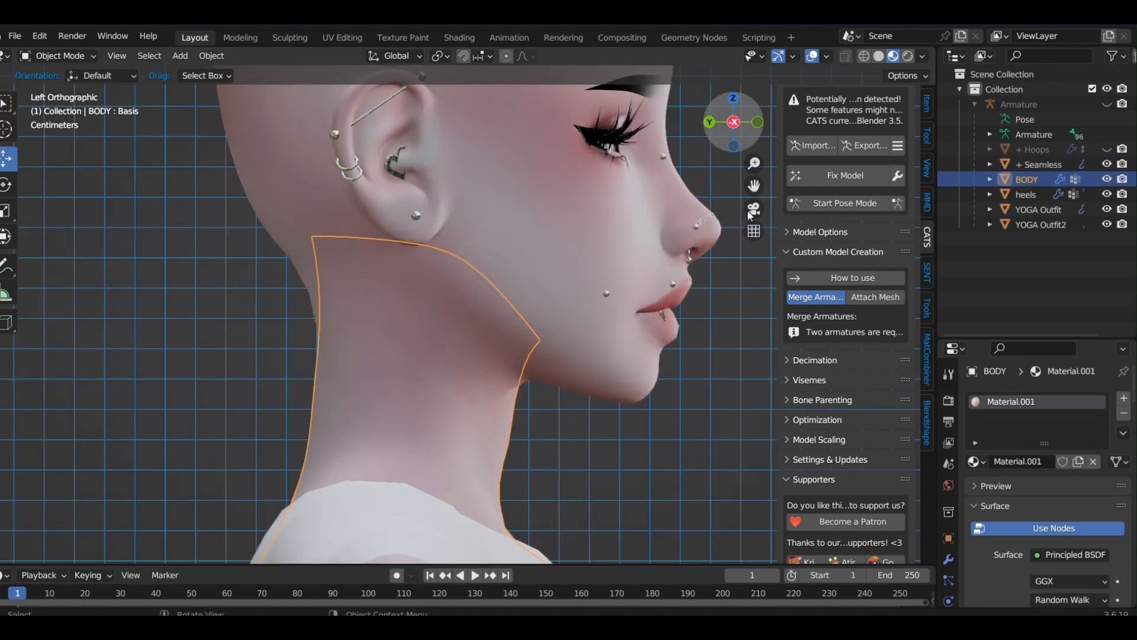
{"action": "left_click_drag", "start_coordinate": [754, 187], "coordinate": [754, 162]}
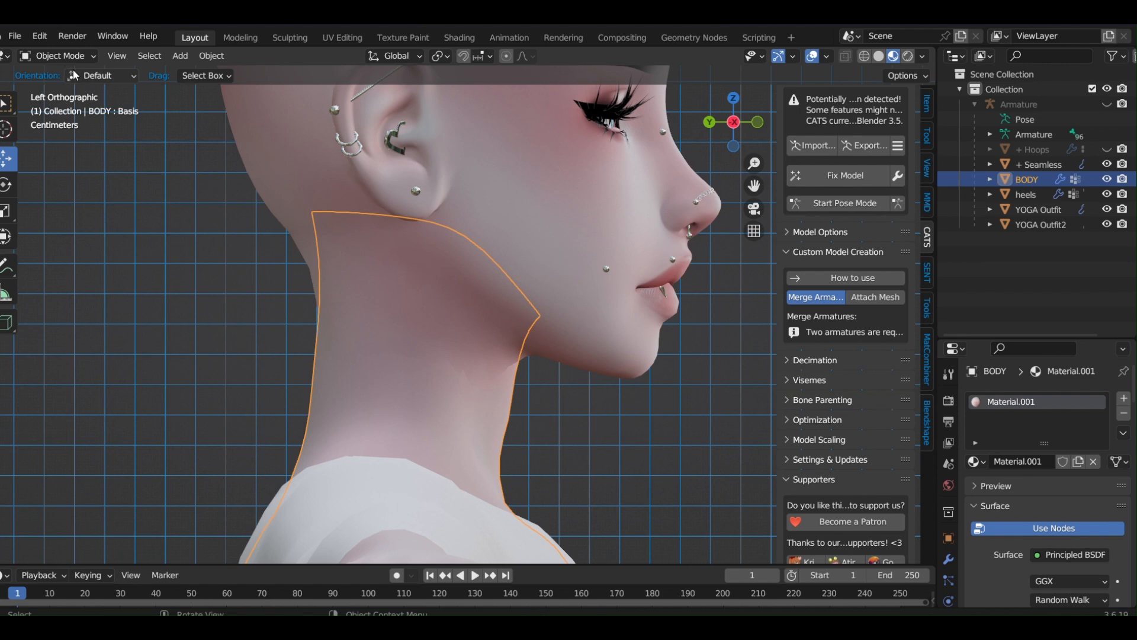
{"action": "left_click", "coordinate": [58, 55]}
{"action": "left_click", "coordinate": [65, 86]}
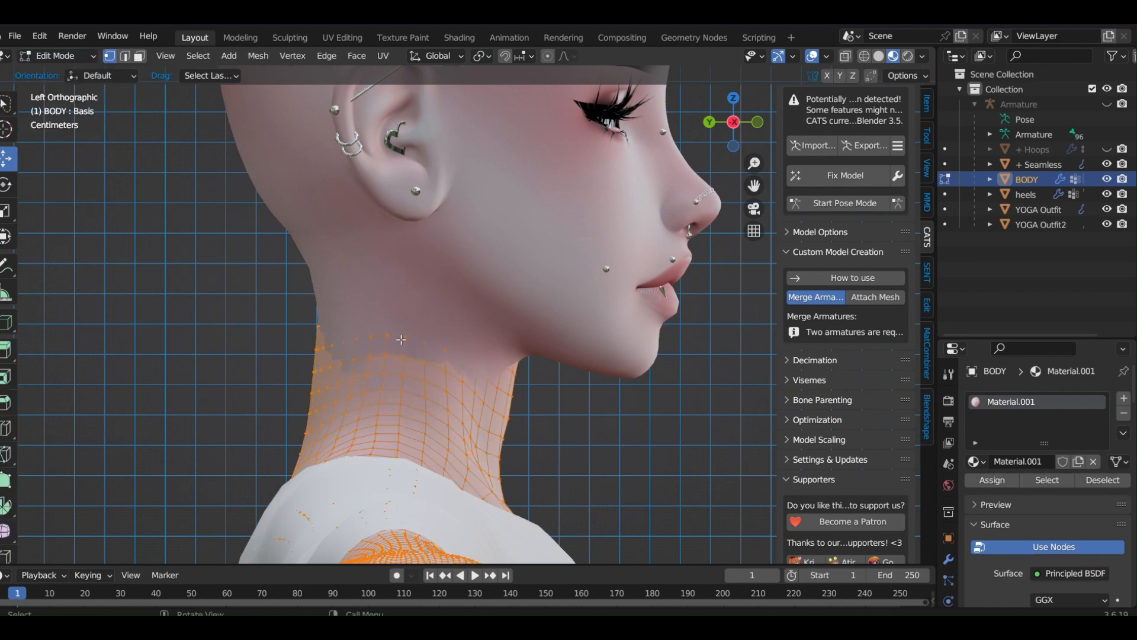
{"action": "left_click", "coordinate": [849, 57]}
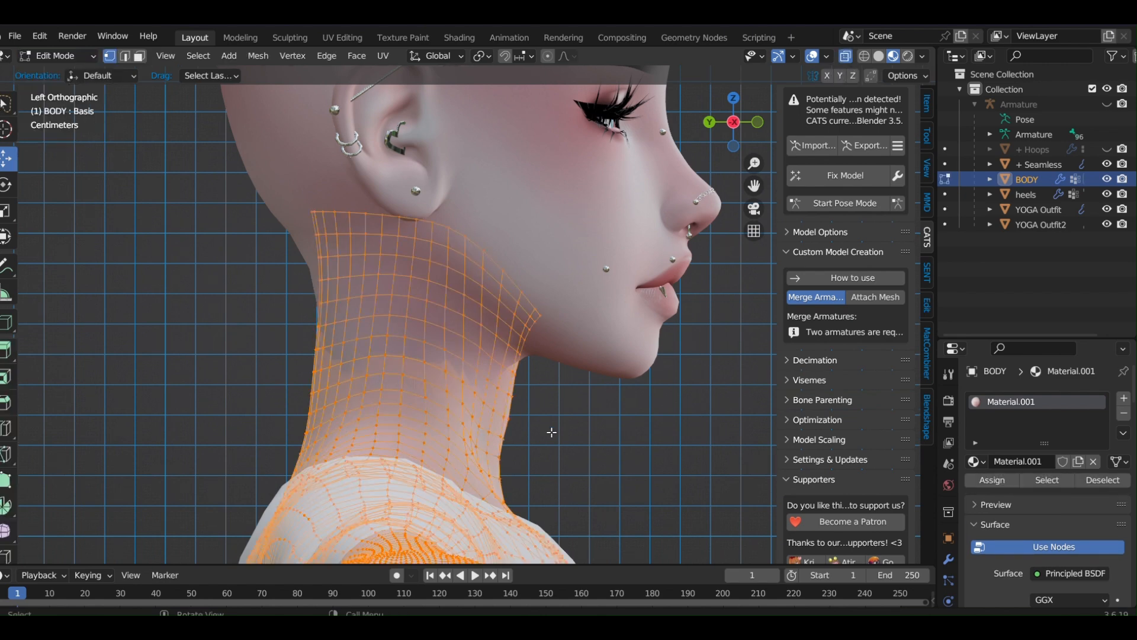
Step: Lasso-select the BODY vertices of the upper neck that overlap the head mesh and hide them
{"action": "scroll", "coordinate": [675, 274], "scroll_direction": "up", "scroll_amount": 3}
{"action": "left_click_drag", "start_coordinate": [758, 188], "coordinate": [708, 264]}
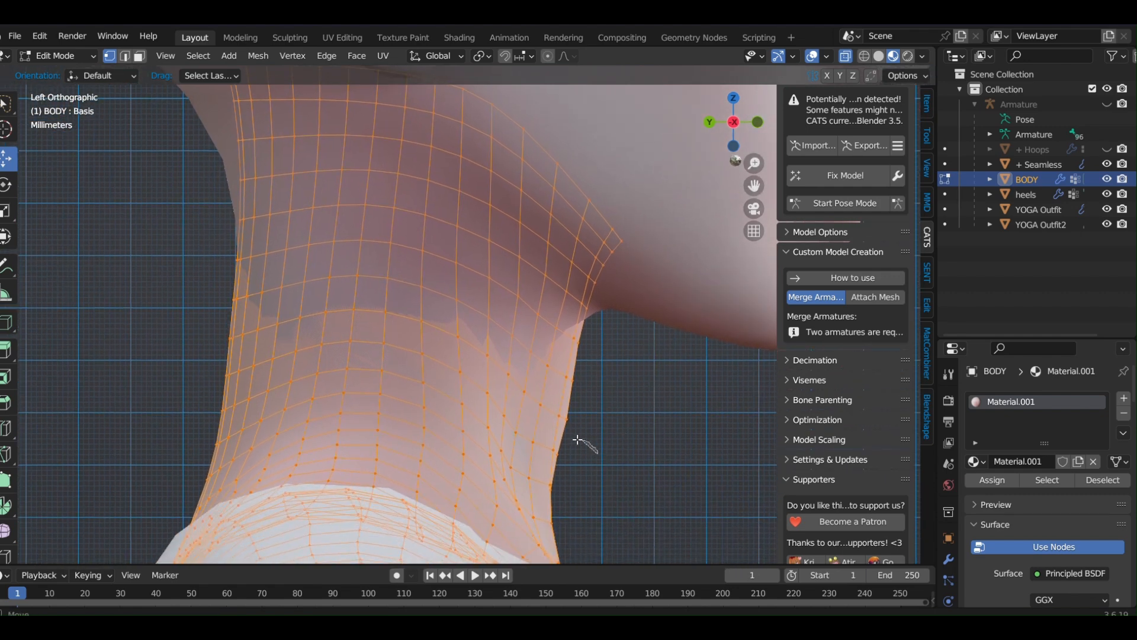
{"action": "mouse_move", "coordinate": [454, 360]}
{"action": "left_mouse_down"}
{"action": "mouse_move", "coordinate": [396, 333]}
{"action": "mouse_move", "coordinate": [302, 335]}
{"action": "mouse_move", "coordinate": [211, 358]}
{"action": "mouse_move", "coordinate": [171, 154]}
{"action": "mouse_move", "coordinate": [414, 58]}
{"action": "mouse_move", "coordinate": [638, 228]}
{"action": "mouse_move", "coordinate": [653, 278]}
{"action": "left_mouse_up"}
{"action": "scroll", "coordinate": [229, 214], "scroll_direction": "down", "scroll_amount": 2}
{"action": "mouse_move", "coordinate": [229, 214]}
{"action": "left_mouse_down", "text": "shift"}
{"action": "mouse_move", "coordinate": [379, 155]}
{"action": "mouse_move", "coordinate": [228, 141]}
{"action": "left_mouse_up", "text": "shift"}
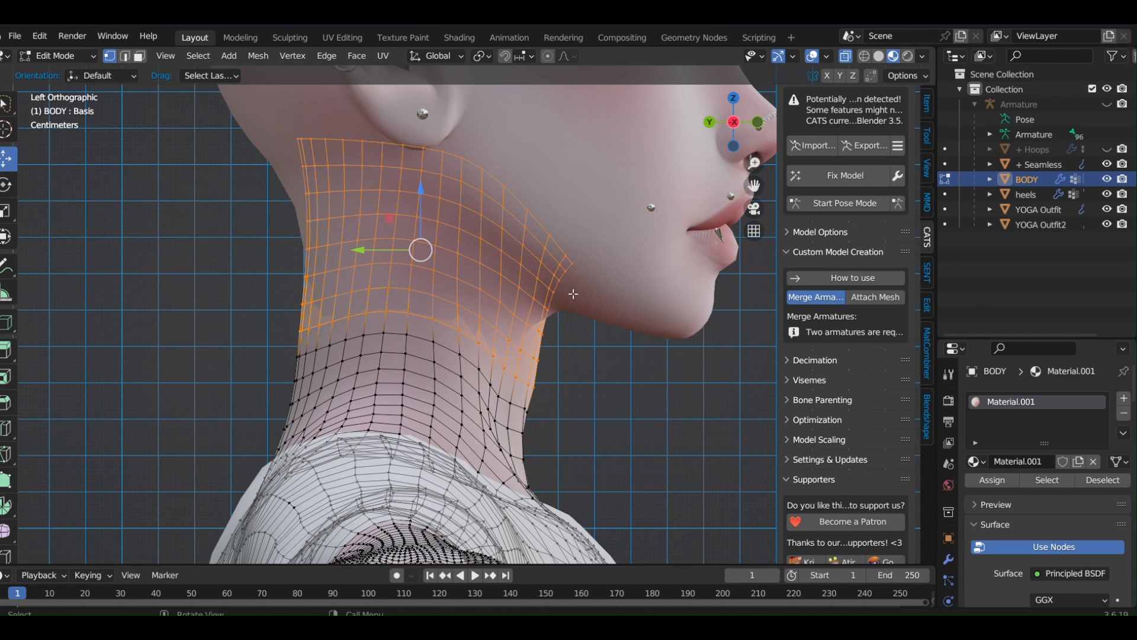
{"action": "key", "text": "h"}
Step: Hide the remaining overlapping top row of BODY neck vertices down to the lower edge of the head mesh
{"action": "scroll", "coordinate": [568, 363], "scroll_direction": "up", "scroll_amount": 5}
{"action": "left_click", "coordinate": [461, 385]}
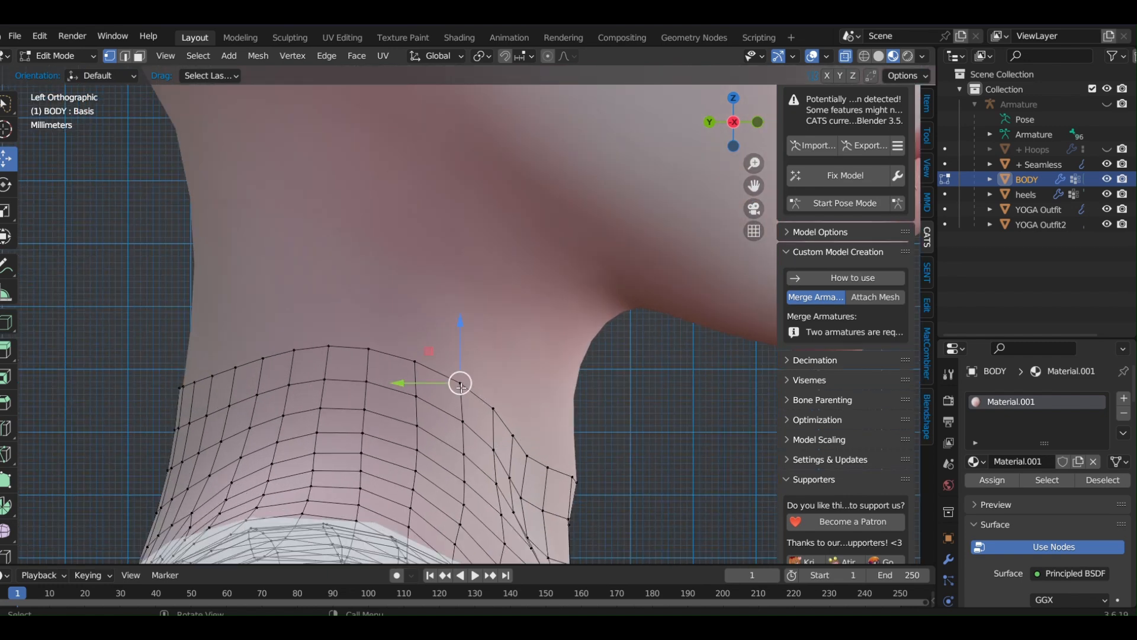
{"action": "key", "text": "h"}
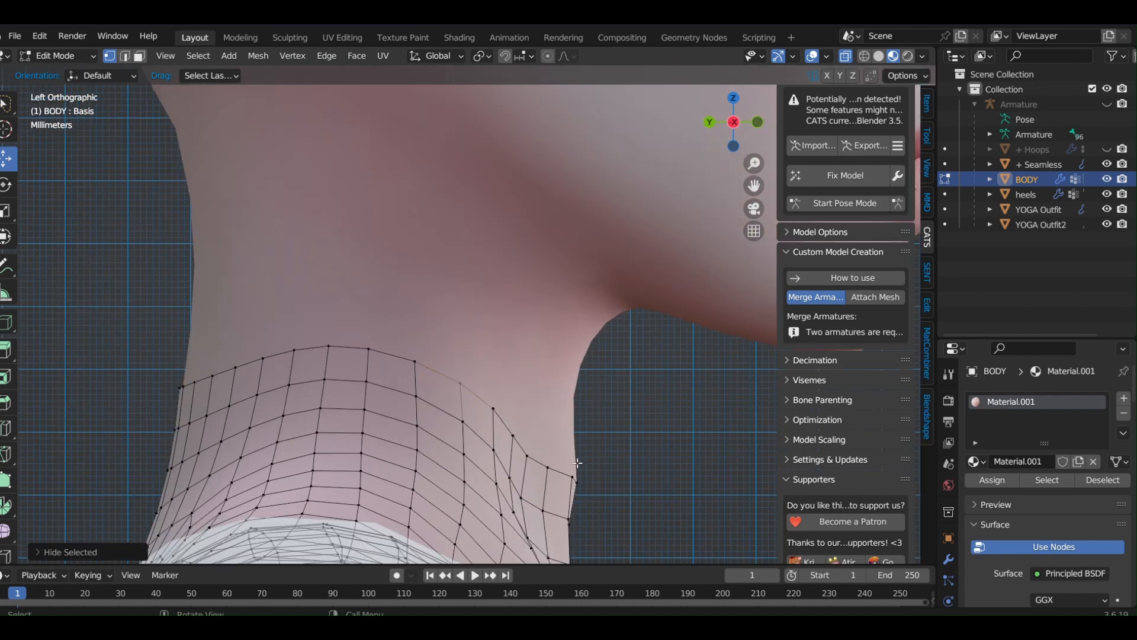
{"action": "mouse_move", "coordinate": [445, 397]}
{"action": "left_mouse_down"}
{"action": "mouse_move", "coordinate": [320, 373]}
{"action": "mouse_move", "coordinate": [151, 427]}
{"action": "left_mouse_up"}
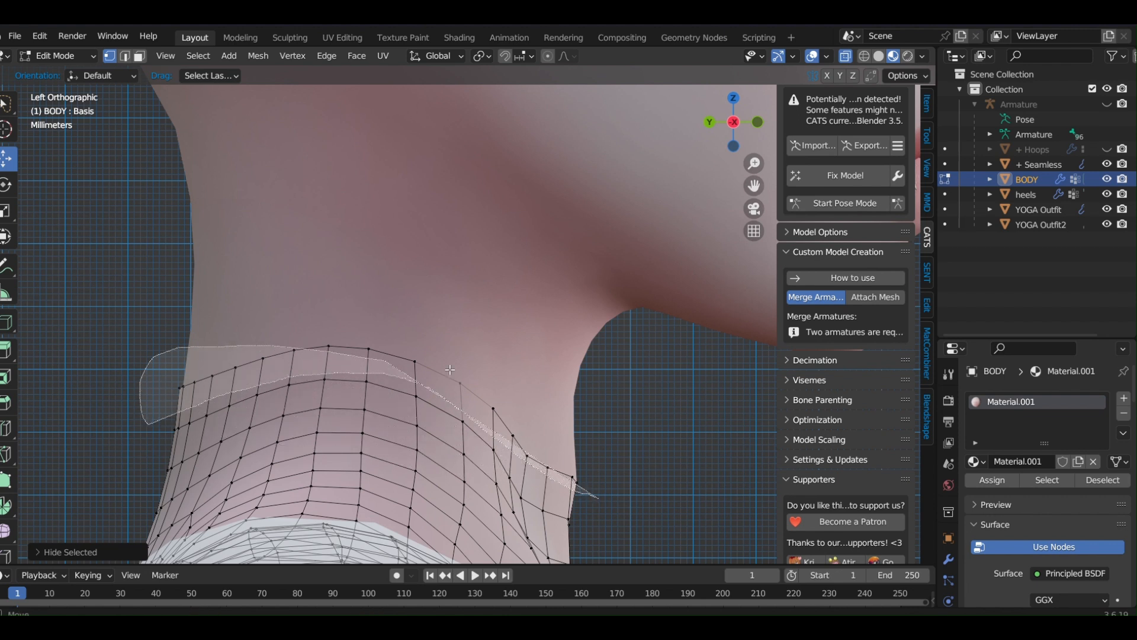
{"action": "key", "text": "h"}
{"action": "mouse_move", "coordinate": [466, 407]}
{"action": "left_mouse_down"}
{"action": "mouse_move", "coordinate": [379, 388]}
{"action": "mouse_move", "coordinate": [293, 336]}
{"action": "mouse_move", "coordinate": [456, 390]}
{"action": "left_mouse_up"}
{"action": "left_click_drag", "start_coordinate": [324, 363], "coordinate": [476, 361]}
{"action": "key", "text": "h"}
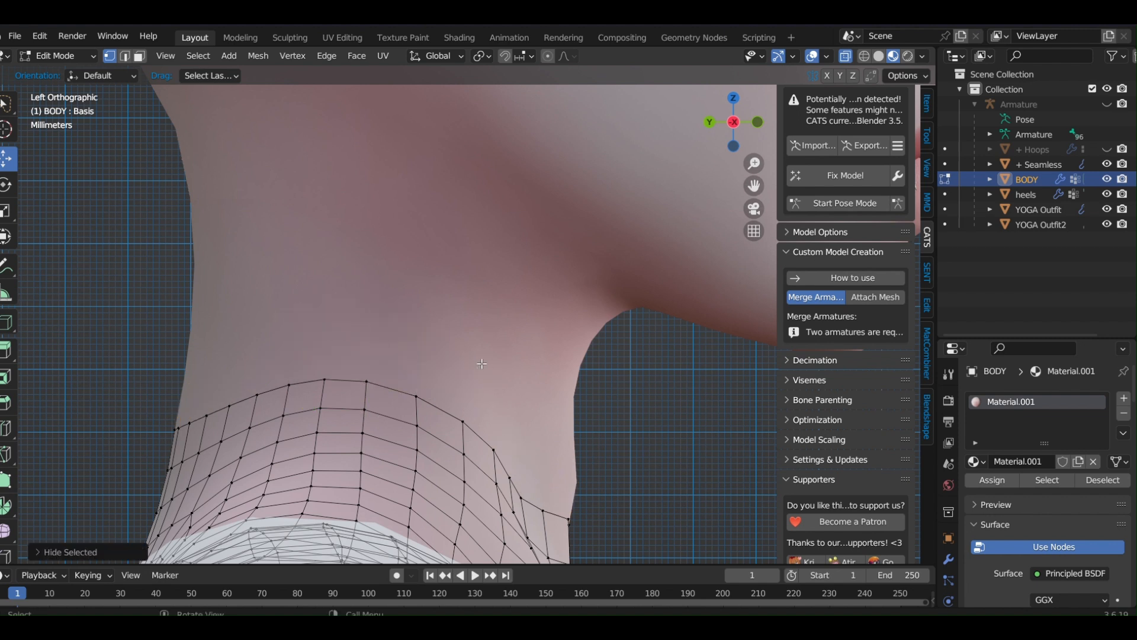
{"action": "left_click", "coordinate": [367, 383]}
{"action": "key", "text": "h"}
{"action": "key", "text": "ctrl+z"}
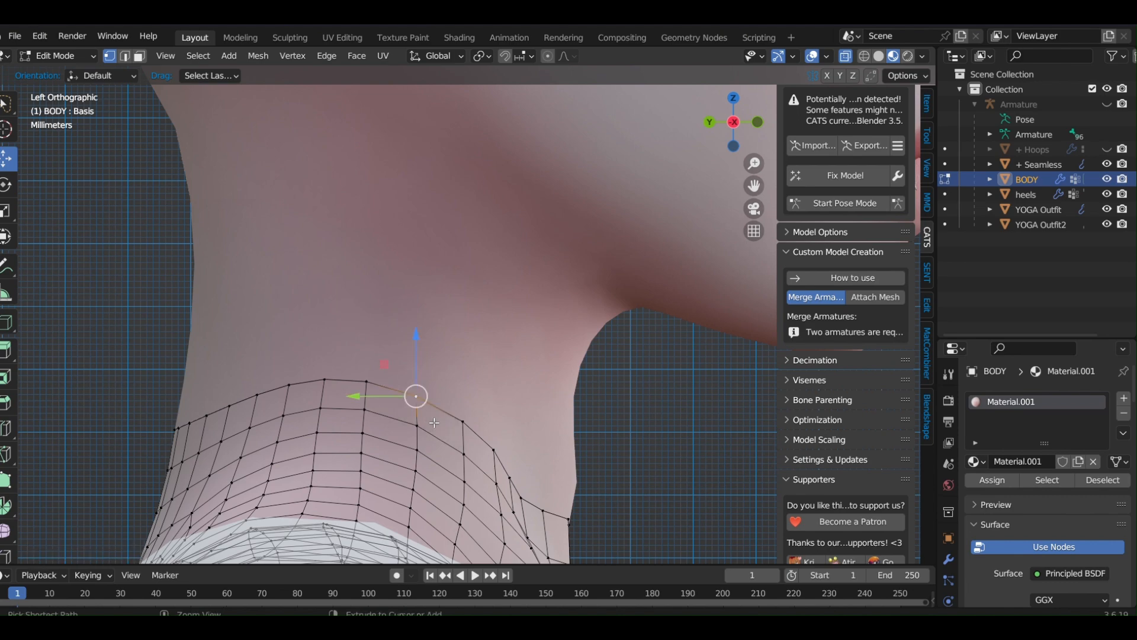
Step: Reveal the hidden upper-neck vertices of the BODY mesh and delete them
{"action": "scroll", "coordinate": [505, 378], "scroll_direction": "down", "scroll_amount": 3}
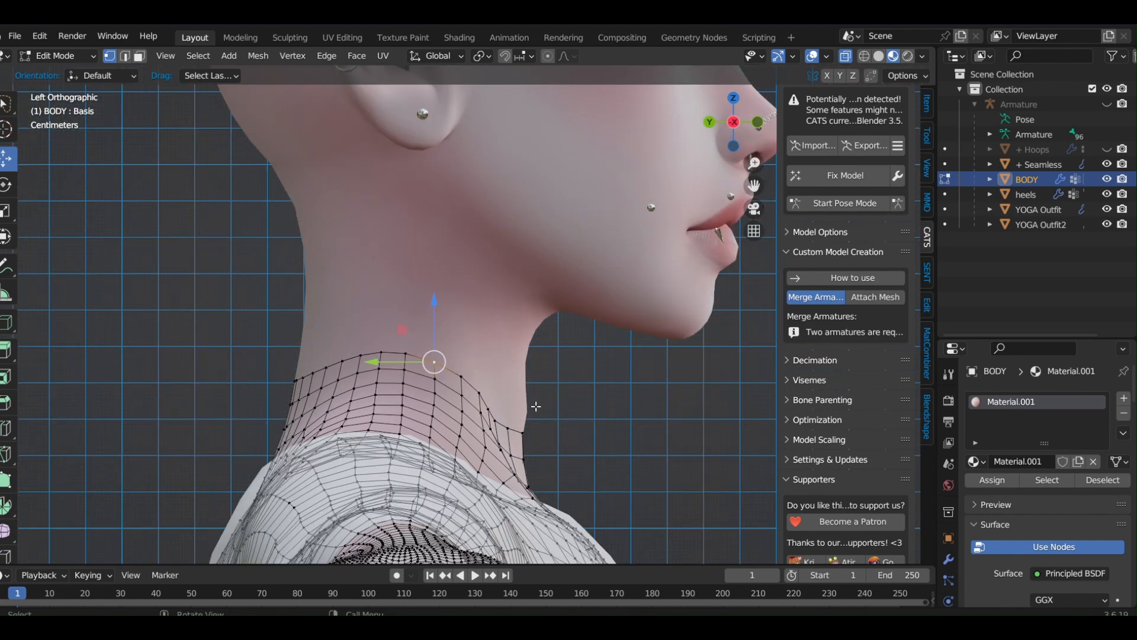
{"action": "middle_click_drag", "start_coordinate": [537, 406], "coordinate": [575, 390]}
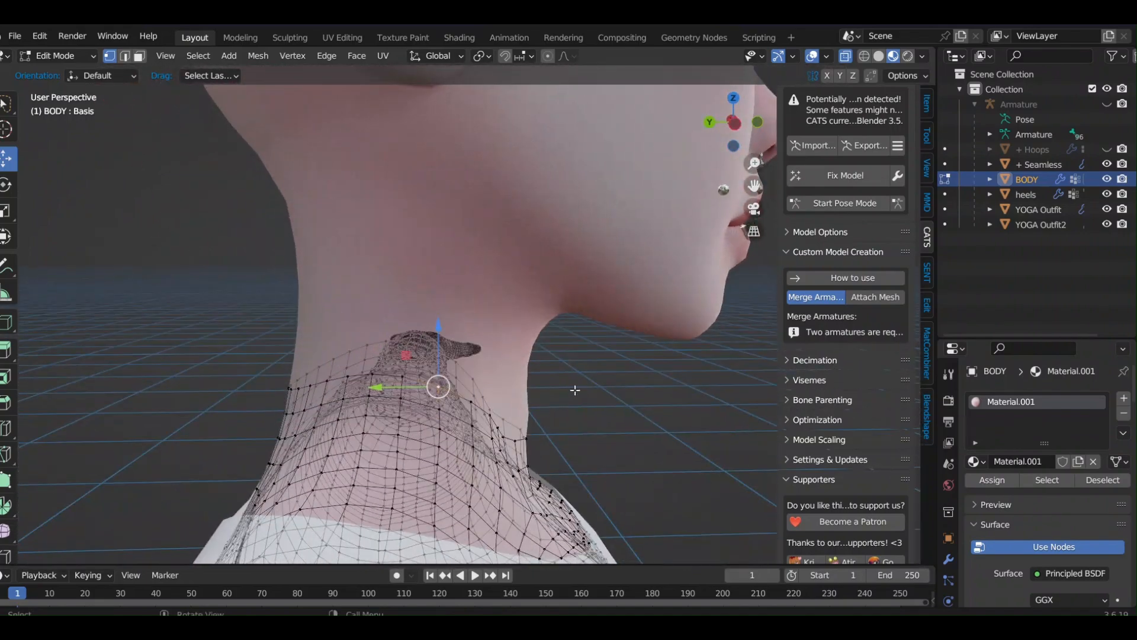
{"action": "left_click", "coordinate": [735, 122]}
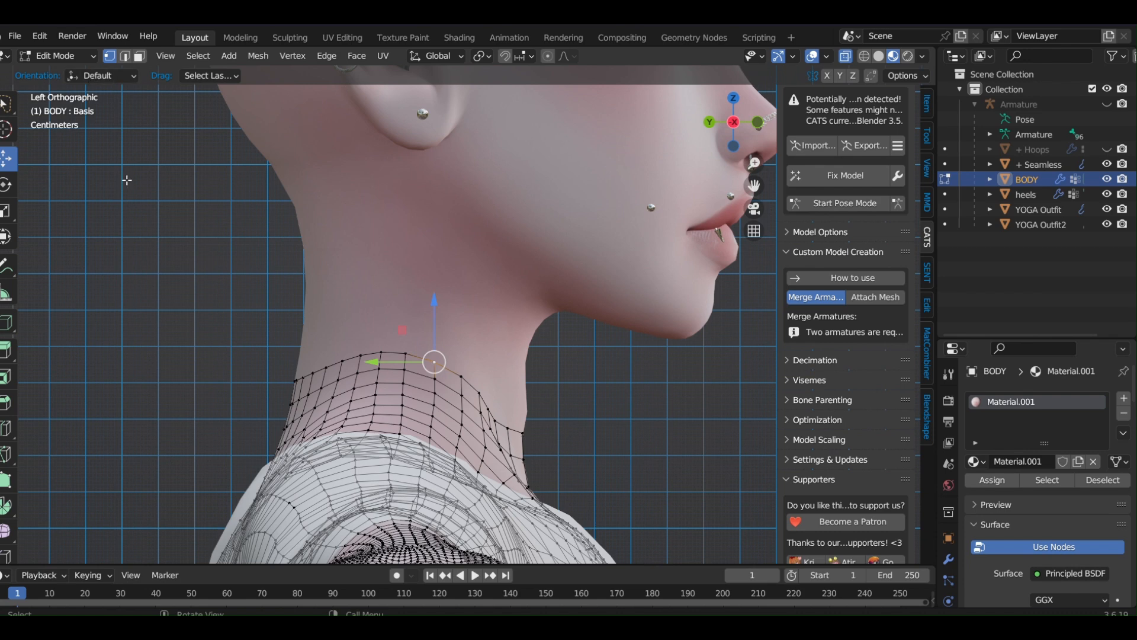
{"action": "key", "text": "alt+h"}
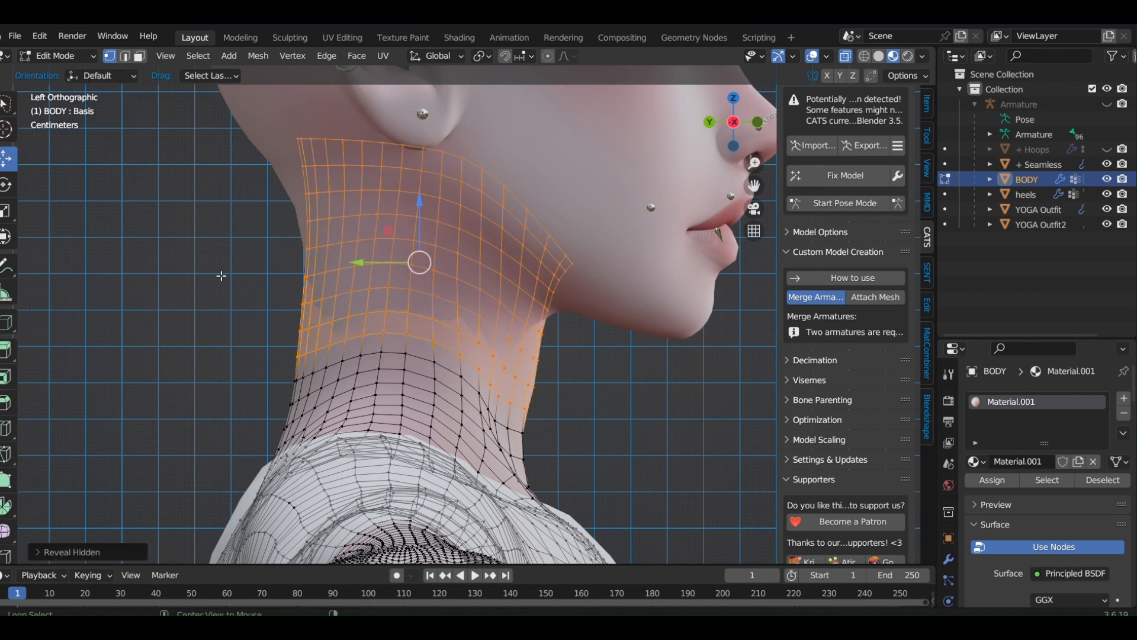
{"action": "right_click", "coordinate": [280, 280]}
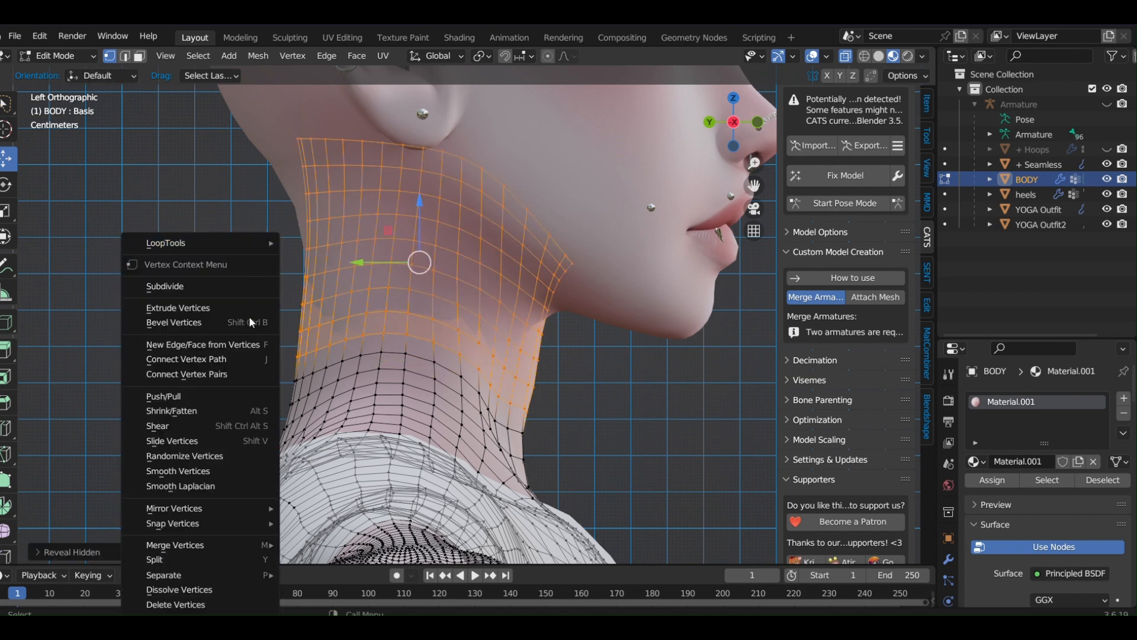
{"action": "left_click", "coordinate": [200, 605]}
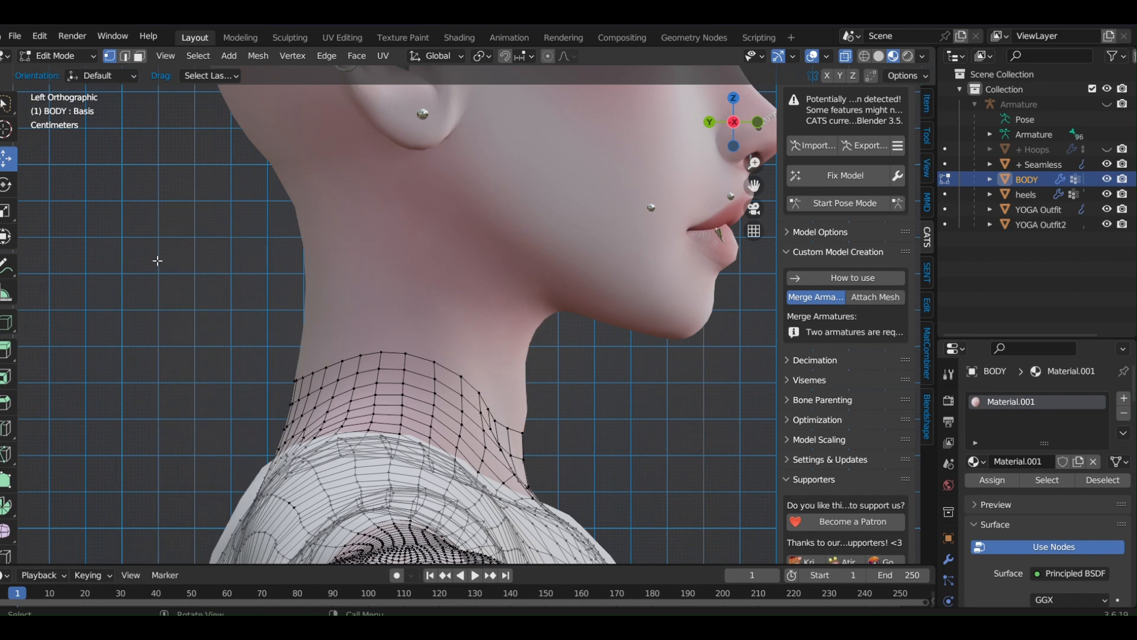
Step: Return to Object Mode and join the + Seamless head mesh into the BODY mesh
{"action": "left_click", "coordinate": [55, 55]}
{"action": "left_click", "coordinate": [54, 74]}
{"action": "left_click", "coordinate": [413, 388], "text": "shift"}
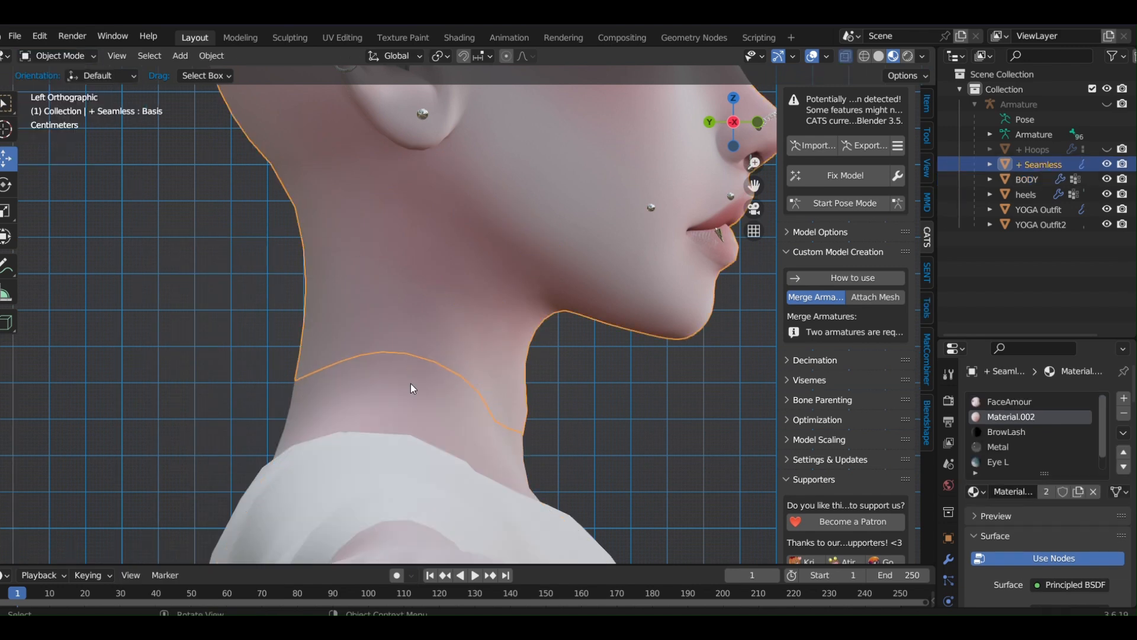
{"action": "left_click", "coordinate": [413, 388], "text": "shift"}
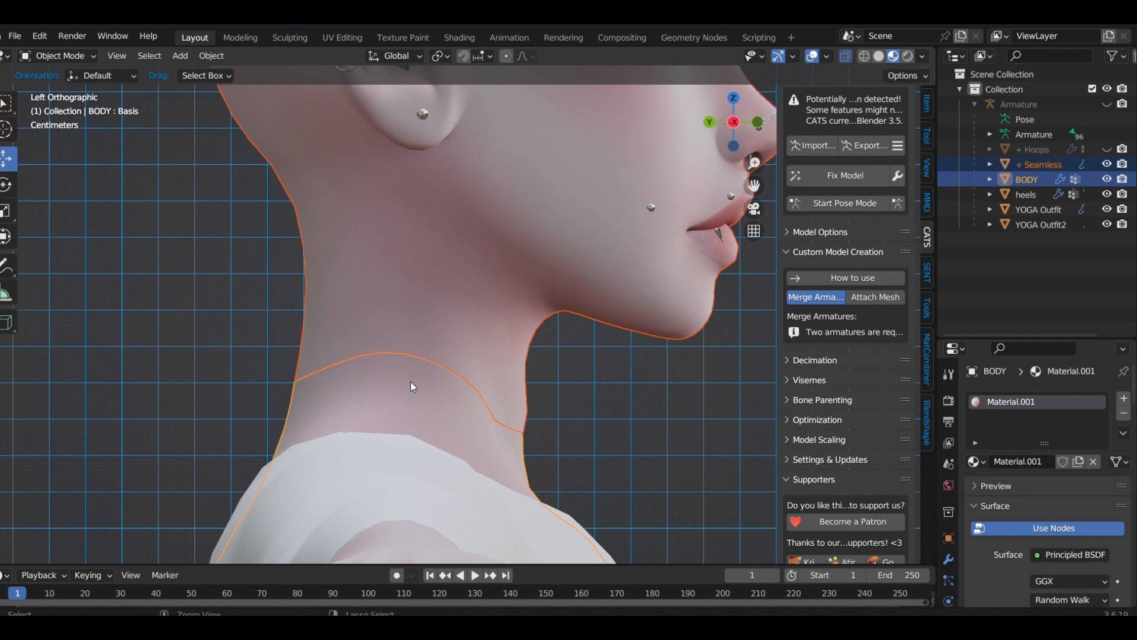
{"action": "key", "text": "ctrl+j"}
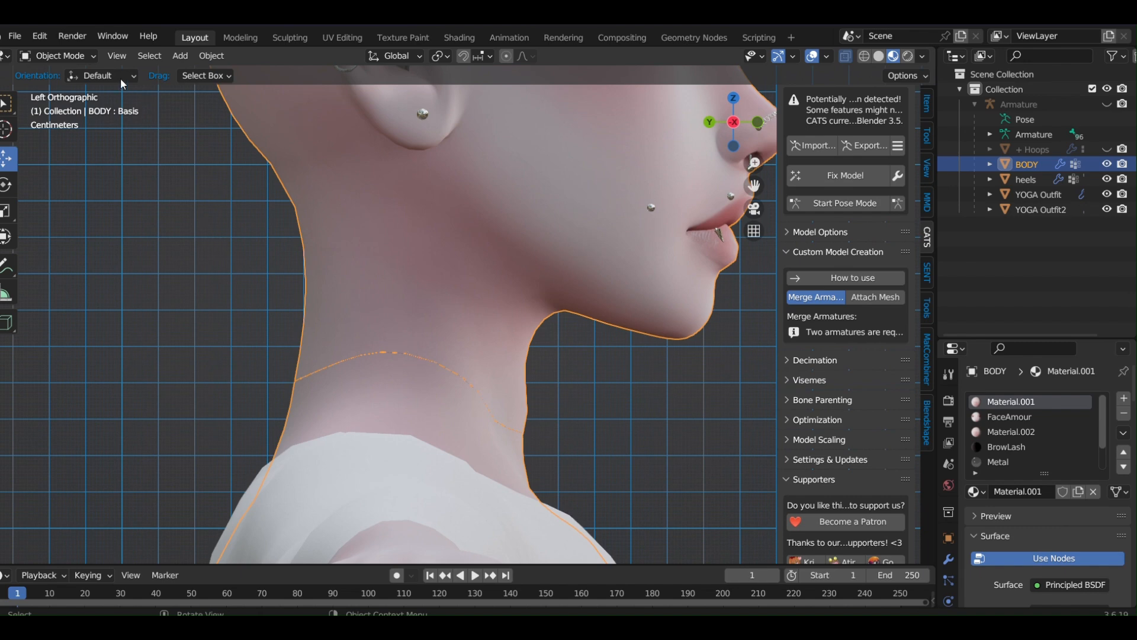
Step: Switch BODY to Edit Mode and lasso-select the full ring of overlapping seam vertices around the neck
{"action": "left_click", "coordinate": [57, 56]}
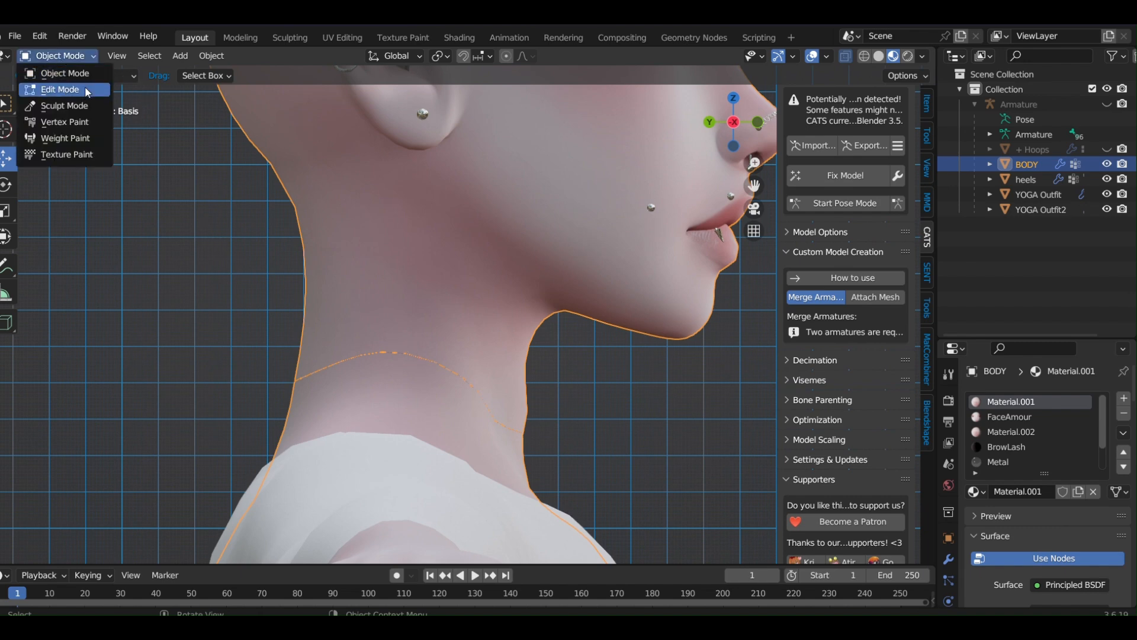
{"action": "key", "text": "Return"}
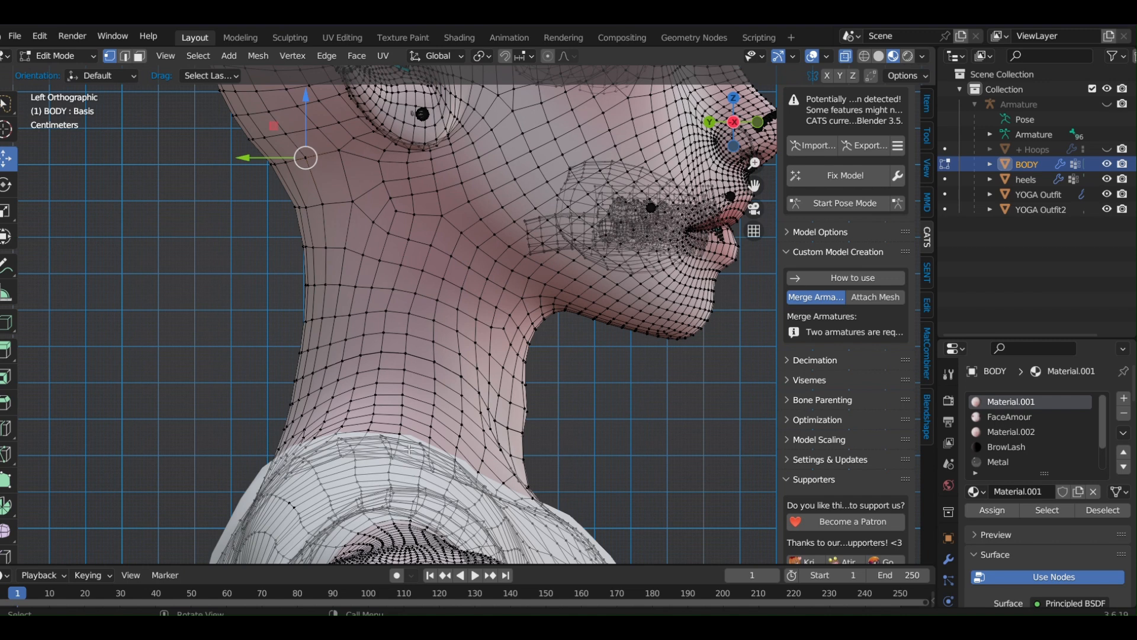
{"action": "scroll", "coordinate": [408, 449], "scroll_direction": "up", "scroll_amount": 1}
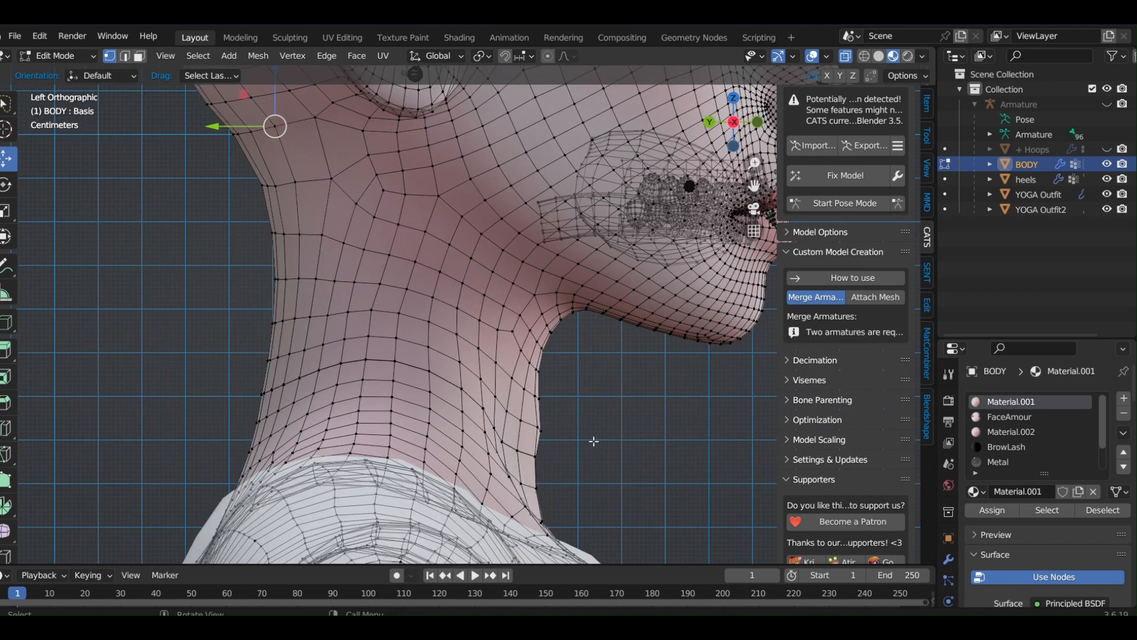
{"action": "scroll", "coordinate": [720, 230], "scroll_direction": "up", "scroll_amount": 2}
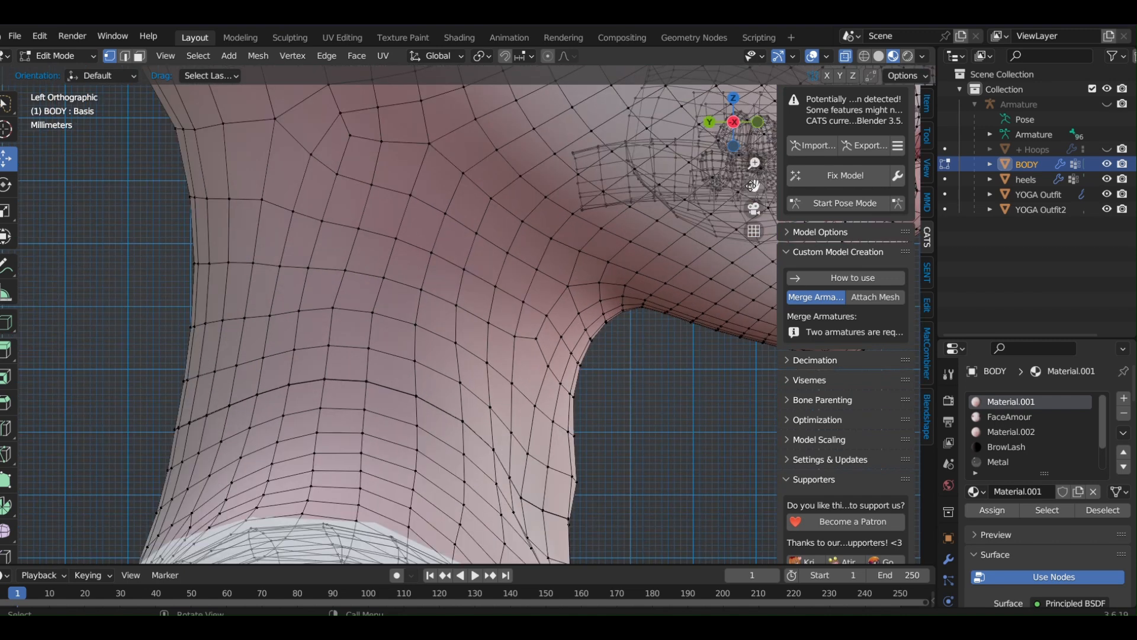
{"action": "left_click_drag", "start_coordinate": [752, 185], "coordinate": [764, 110]}
{"action": "left_click_drag", "start_coordinate": [596, 465], "coordinate": [546, 447]}
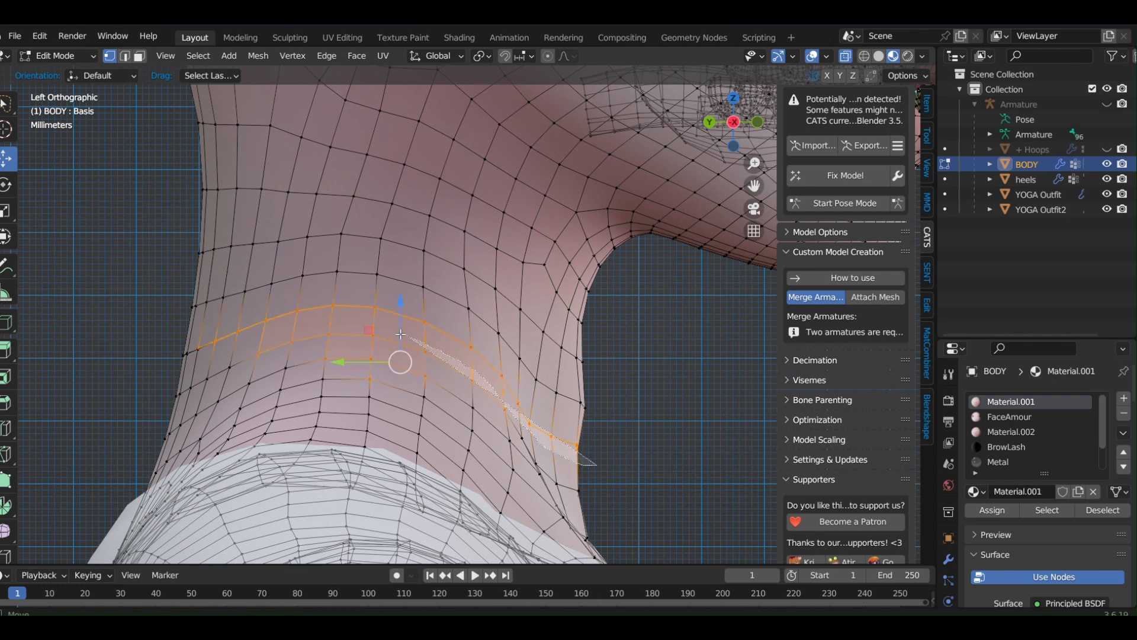
{"action": "mouse_move", "coordinate": [401, 334]}
{"action": "left_mouse_down"}
{"action": "mouse_move", "coordinate": [323, 327]}
{"action": "mouse_move", "coordinate": [153, 385]}
{"action": "mouse_move", "coordinate": [196, 334]}
{"action": "mouse_move", "coordinate": [361, 294]}
{"action": "mouse_move", "coordinate": [479, 336]}
{"action": "left_mouse_up"}
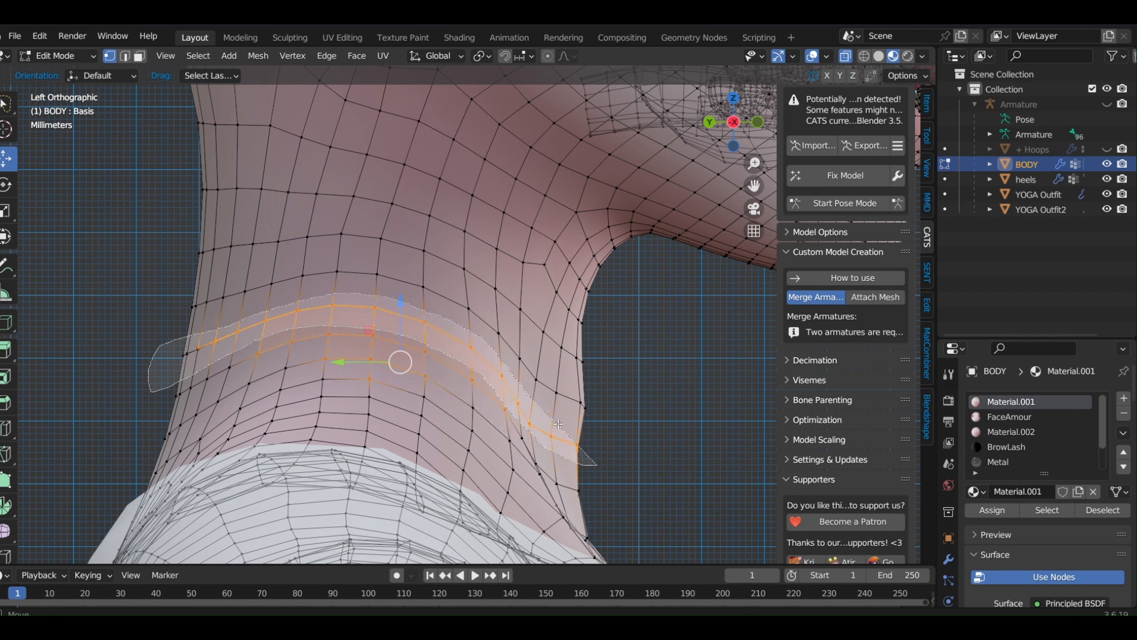
{"action": "left_click_drag", "start_coordinate": [610, 449], "coordinate": [611, 449]}
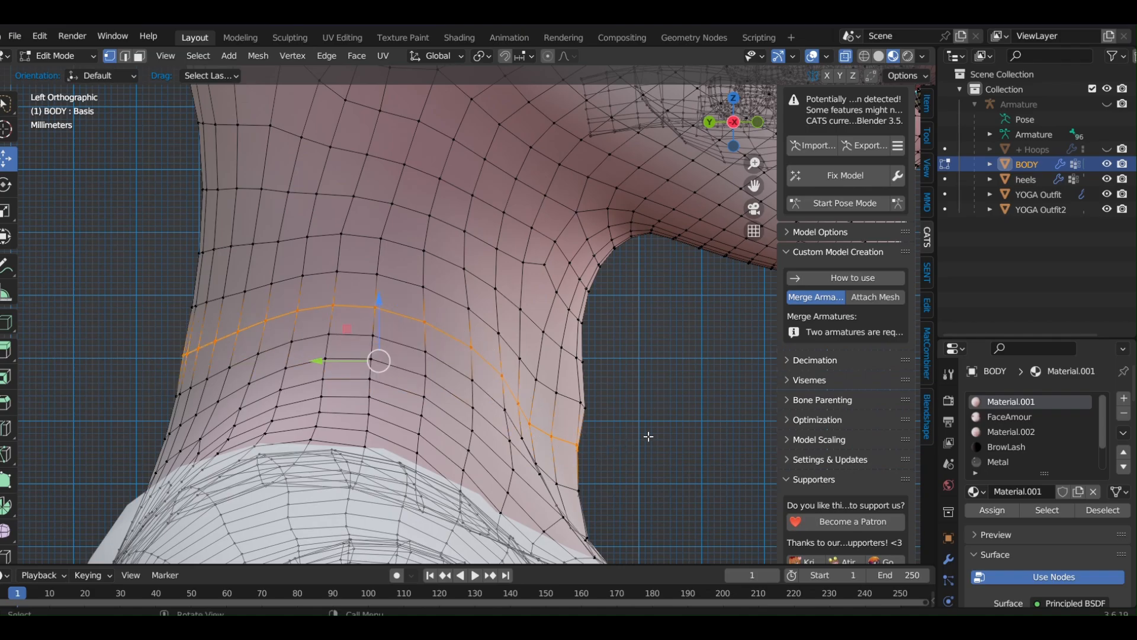
Step: Merge the selected neck seam vertices by distance
{"action": "middle_click_drag", "start_coordinate": [648, 437], "coordinate": [633, 416]}
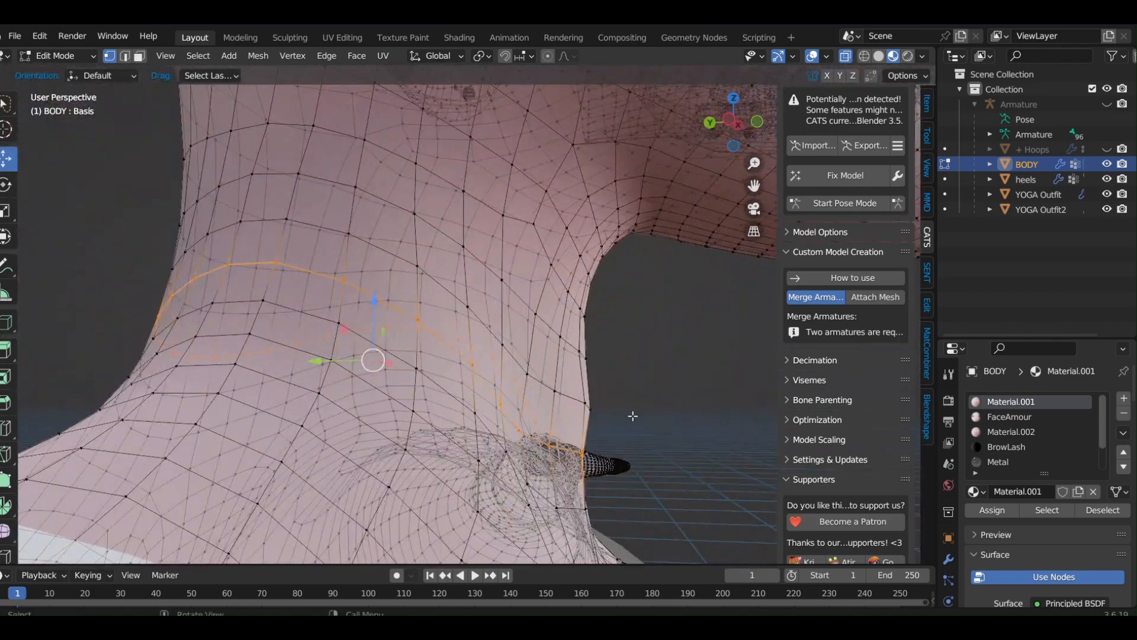
{"action": "key", "text": "m"}
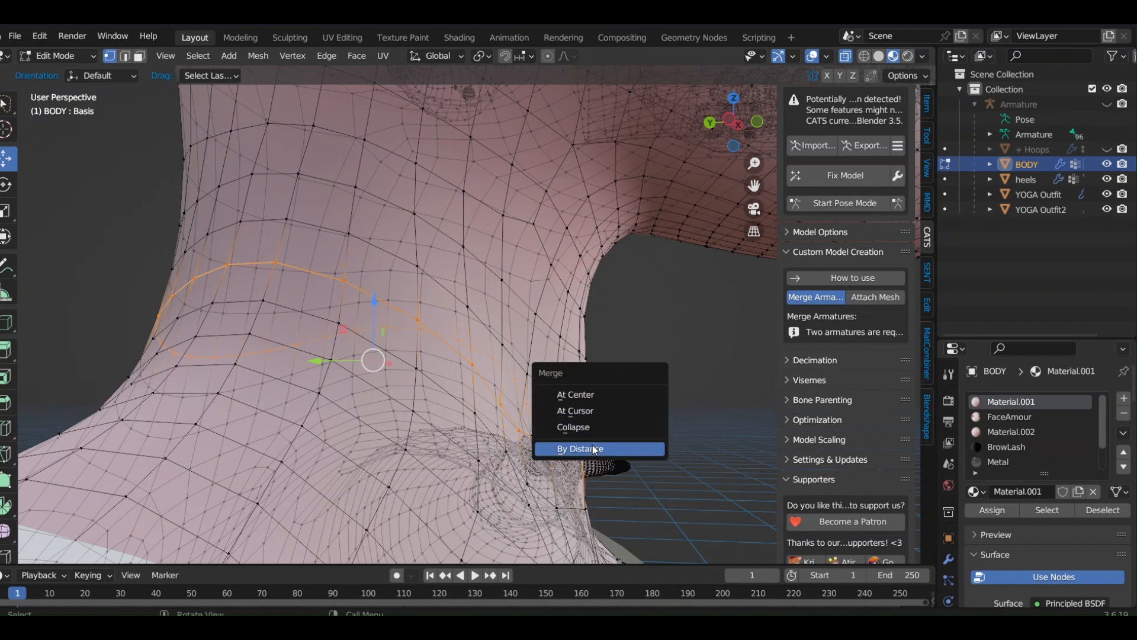
{"action": "key", "text": "Return"}
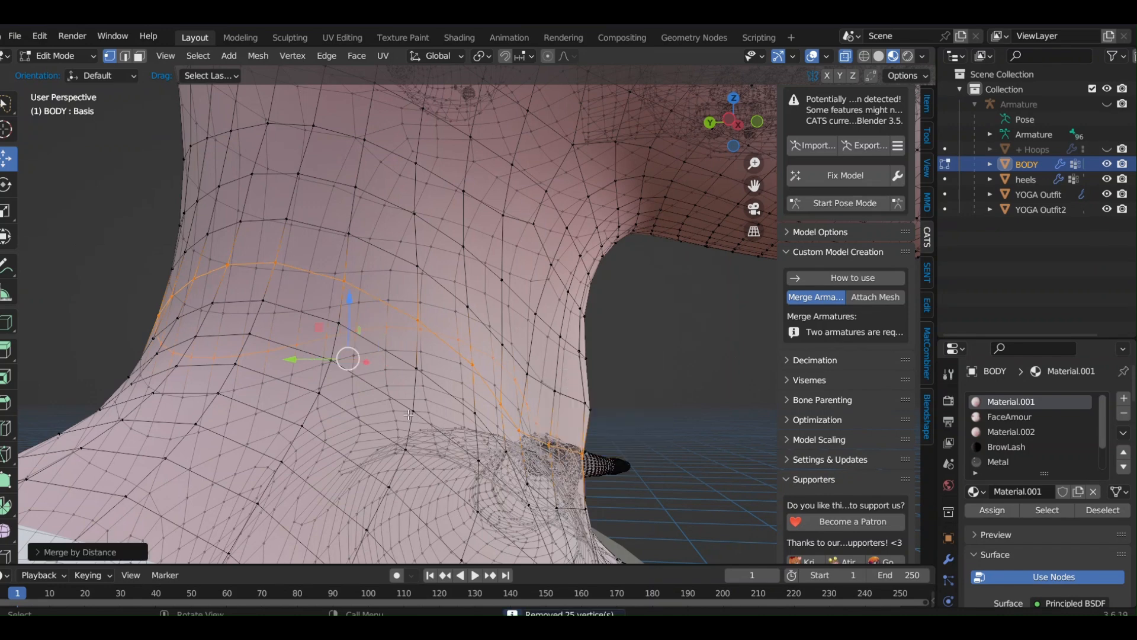
Step: Turn off X-ray and merge two leftover pairs of duplicate vertices on the back-of-neck seam at their centers
{"action": "middle_click_drag", "start_coordinate": [411, 414], "coordinate": [553, 427]}
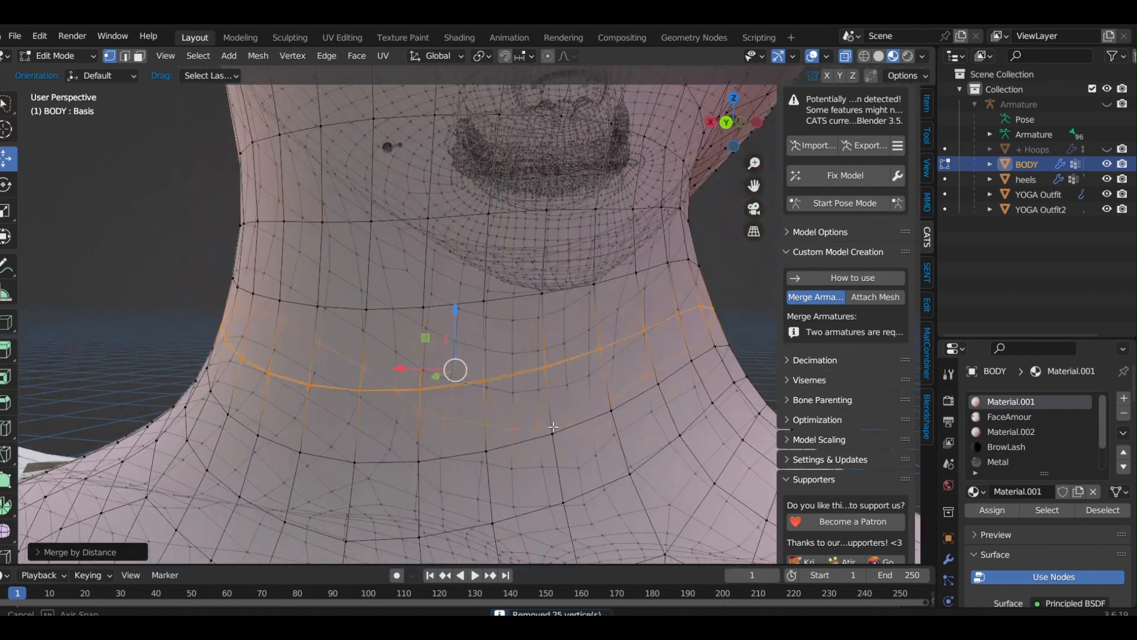
{"action": "left_click", "coordinate": [846, 58]}
{"action": "middle_click_drag", "start_coordinate": [521, 309], "coordinate": [773, 378]}
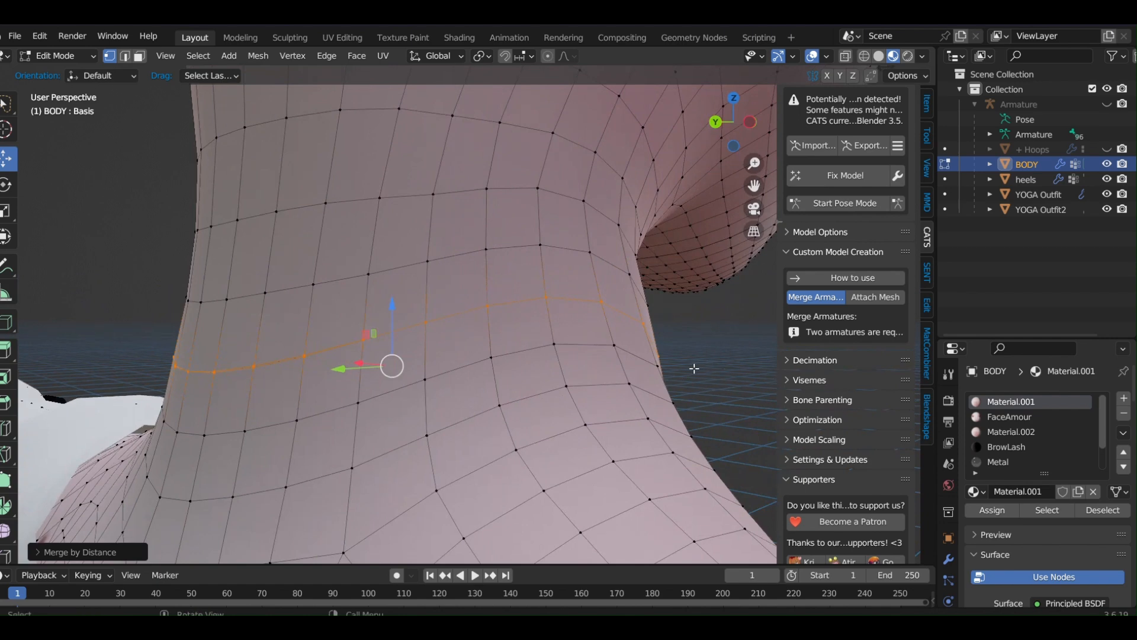
{"action": "scroll", "coordinate": [516, 392], "scroll_direction": "up", "scroll_amount": 6}
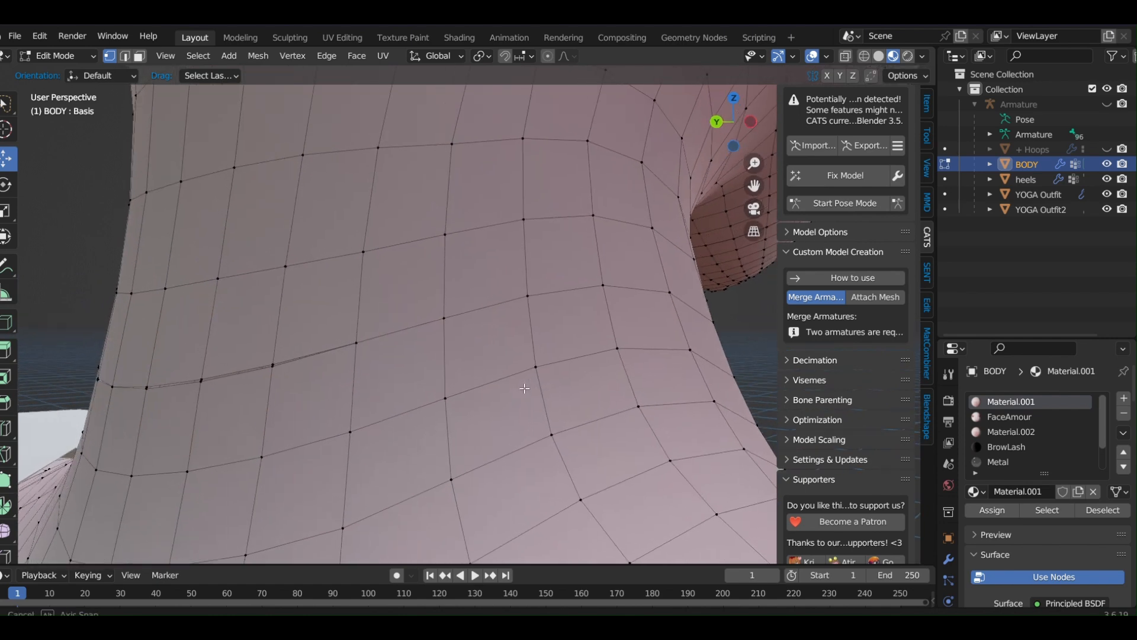
{"action": "middle_click_drag", "start_coordinate": [516, 391], "coordinate": [580, 393]}
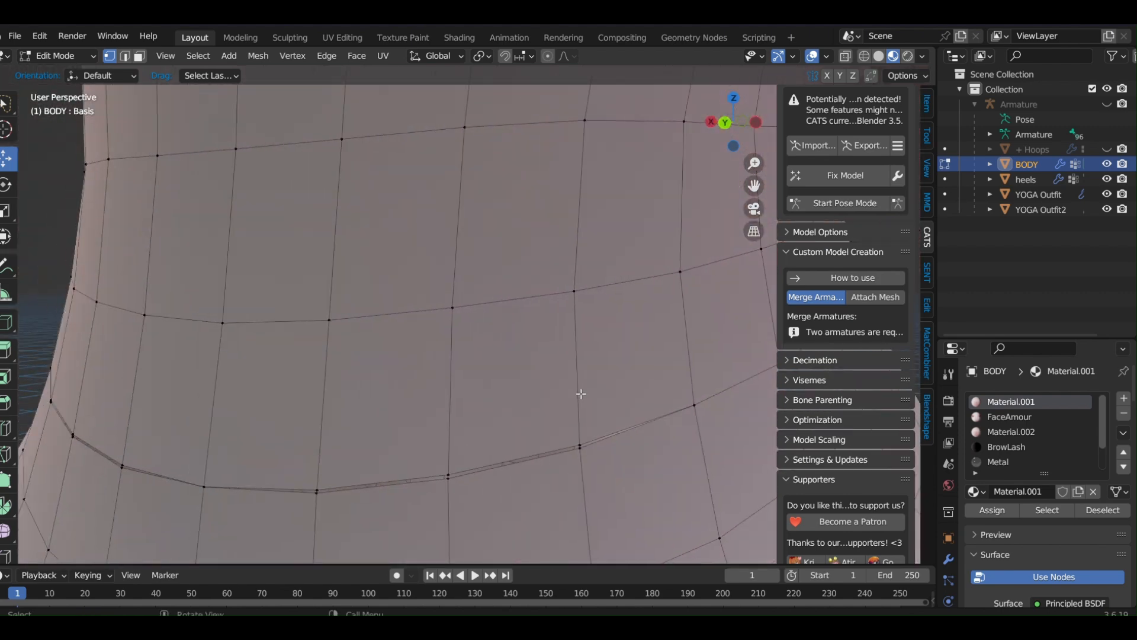
{"action": "key", "text": "m"}
{"action": "left_click", "coordinate": [494, 375]}
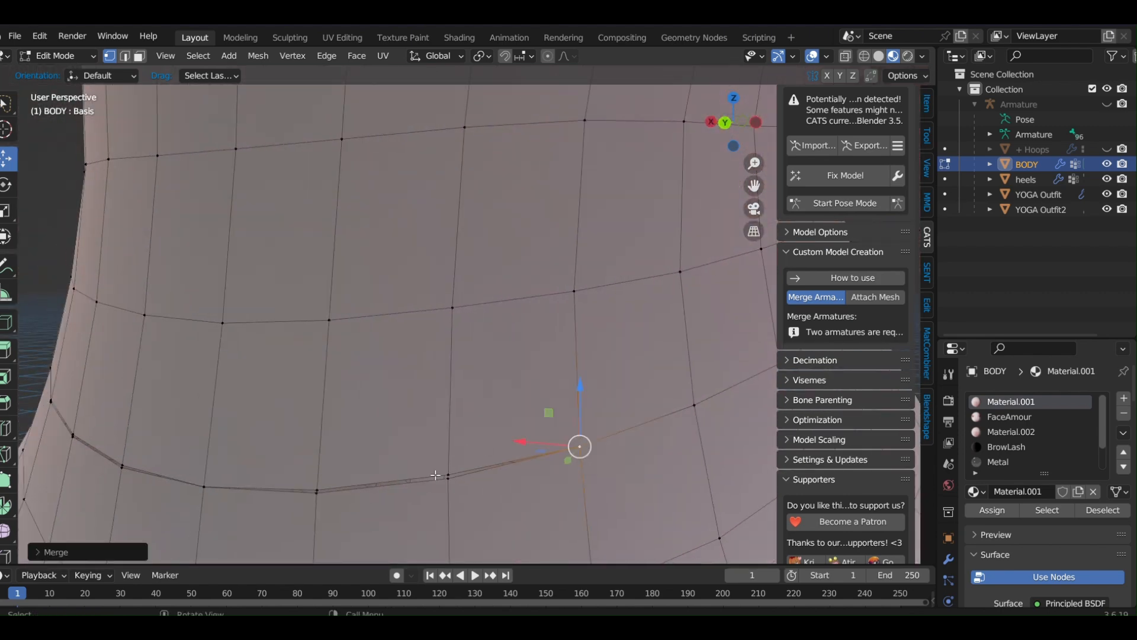
{"action": "left_click", "coordinate": [450, 491], "text": "shift"}
{"action": "left_click", "coordinate": [451, 493], "text": "shift"}
{"action": "key", "text": "m"}
{"action": "left_click", "coordinate": [450, 490]}
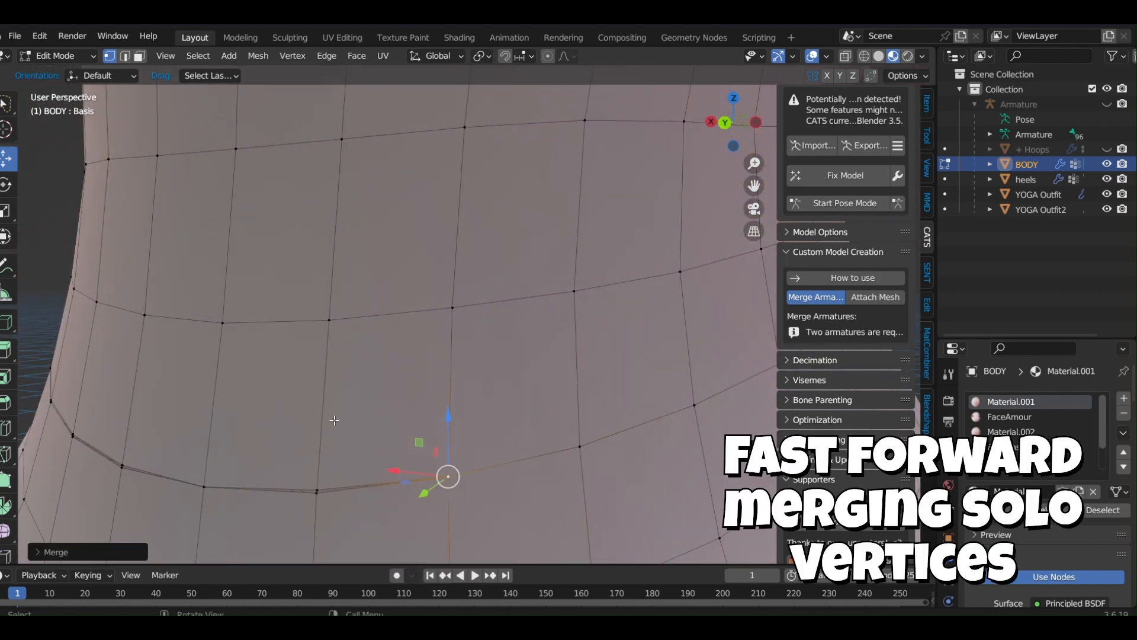
Step: Continue along the back-of-neck seam, merging the next two pairs of duplicate vertices at center
{"action": "middle_click_drag", "start_coordinate": [332, 421], "coordinate": [437, 409]}
{"action": "left_click", "coordinate": [503, 458]}
{"action": "left_click", "coordinate": [501, 479], "text": "shift"}
{"action": "key", "text": "m"}
{"action": "left_click", "coordinate": [500, 484]}
{"action": "left_click", "coordinate": [529, 467]}
{"action": "left_click", "coordinate": [529, 476], "text": "shift"}
{"action": "key", "text": "m"}
{"action": "left_click", "coordinate": [514, 482]}
Step: Merge the remaining two doubled vertex pairs at the end of the back-of-neck seam at center
{"action": "left_click", "coordinate": [581, 464]}
{"action": "left_click", "coordinate": [581, 472], "text": "shift"}
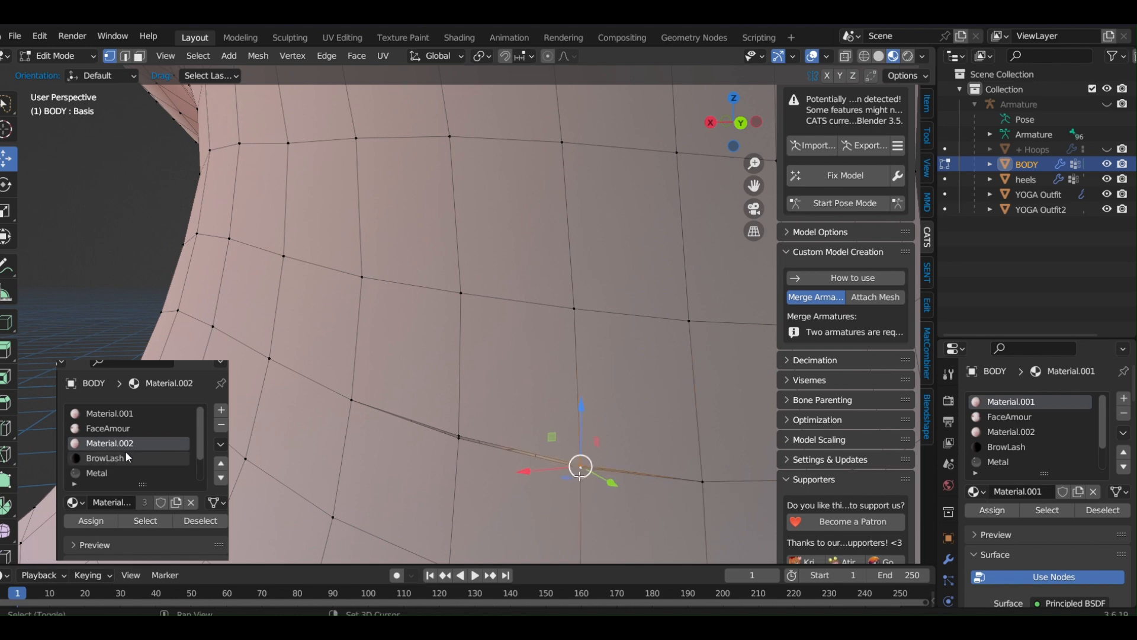
{"action": "key", "text": "m"}
{"action": "left_click", "coordinate": [506, 476]}
{"action": "left_click", "coordinate": [458, 434]}
{"action": "left_click", "coordinate": [459, 441], "text": "shift"}
{"action": "key", "text": "m"}
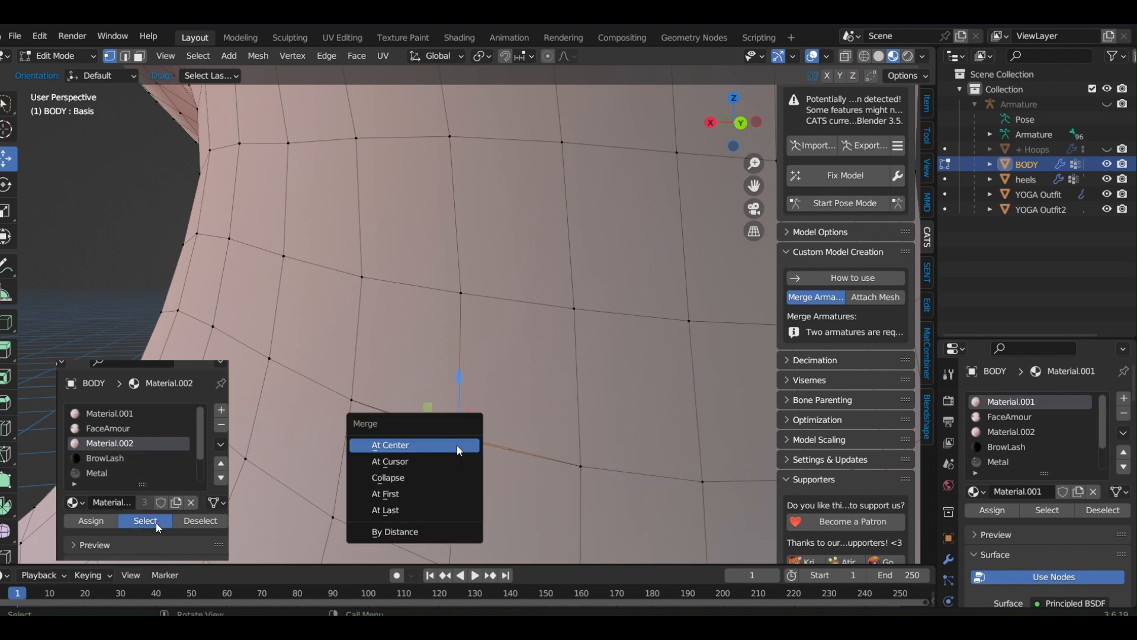
{"action": "left_click", "coordinate": [420, 448]}
Step: Select the unmerged vertex pair on the side of the neck near the throat and merge it
{"action": "scroll", "coordinate": [391, 393], "scroll_direction": "down", "scroll_amount": 2}
{"action": "middle_click_drag", "start_coordinate": [391, 393], "coordinate": [732, 416]}
{"action": "scroll", "coordinate": [497, 391], "scroll_direction": "down", "scroll_amount": 2}
{"action": "scroll", "coordinate": [527, 426], "scroll_direction": "up", "scroll_amount": 2}
{"action": "left_click", "coordinate": [398, 433]}
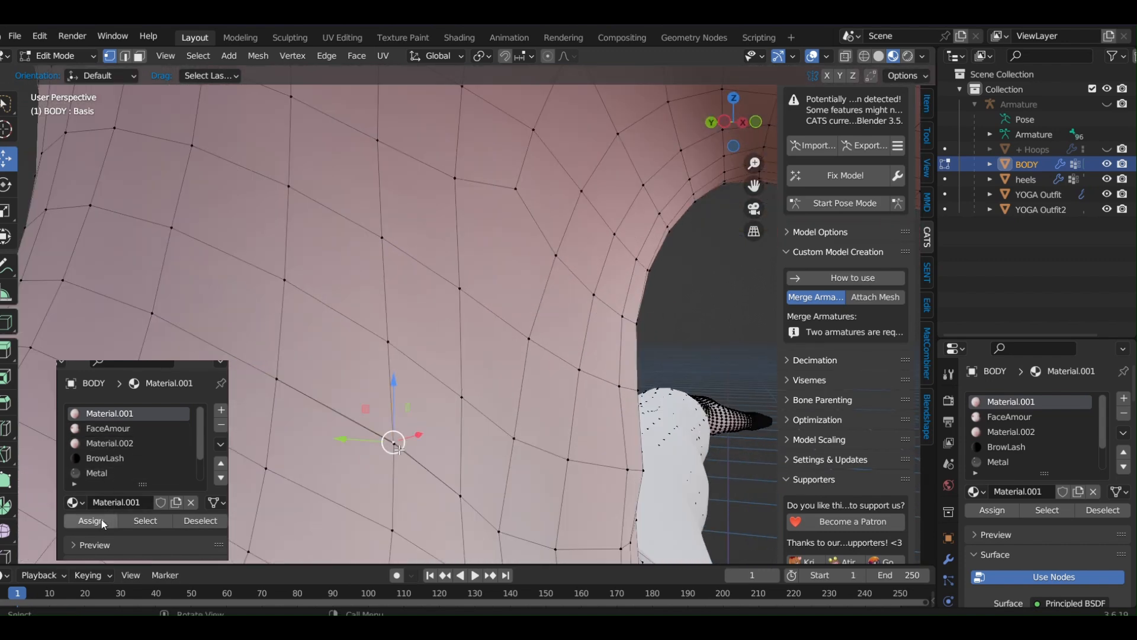
{"action": "left_click", "coordinate": [399, 452], "text": "shift"}
{"action": "key", "text": "m"}
{"action": "left_click", "coordinate": [404, 457]}
Step: Examine the neck seam around the throat and other side for vertices that are still unmerged
{"action": "scroll", "coordinate": [415, 452], "scroll_direction": "down", "scroll_amount": 3}
{"action": "middle_click_drag", "start_coordinate": [415, 452], "coordinate": [248, 438]}
{"action": "scroll", "coordinate": [314, 385], "scroll_direction": "up", "scroll_amount": 4}
{"action": "left_click", "coordinate": [314, 380]}
{"action": "middle_click_drag", "start_coordinate": [314, 380], "coordinate": [432, 378]}
{"action": "scroll", "coordinate": [369, 381], "scroll_direction": "down", "scroll_amount": 2}
{"action": "scroll", "coordinate": [344, 377], "scroll_direction": "down", "scroll_amount": 3}
{"action": "scroll", "coordinate": [431, 377], "scroll_direction": "down", "scroll_amount": 2}
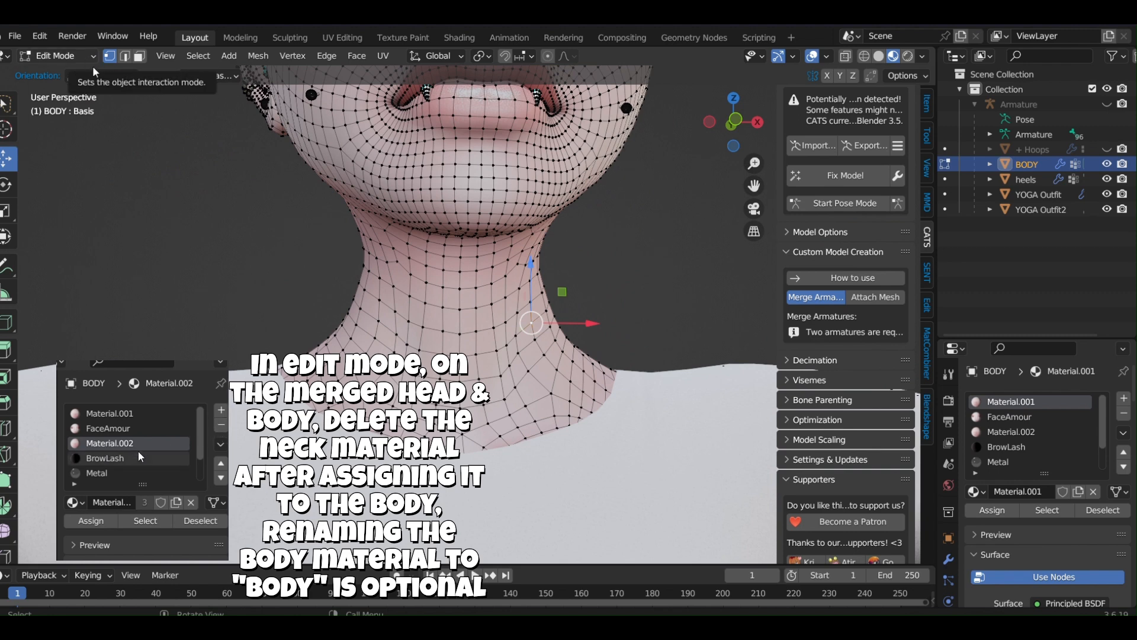
Step: Return to Object Mode, rename Material.001 of the BODY mesh to "Body" and view the finished head and body from the front
{"action": "left_click", "coordinate": [26, 58]}
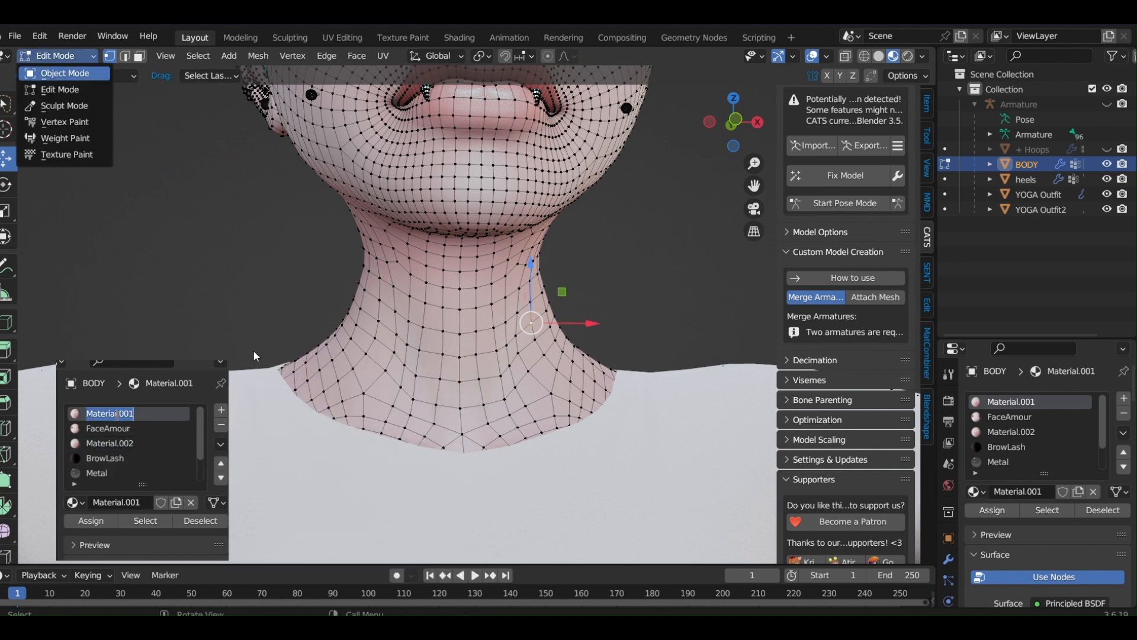
{"action": "type", "text": "Body"}
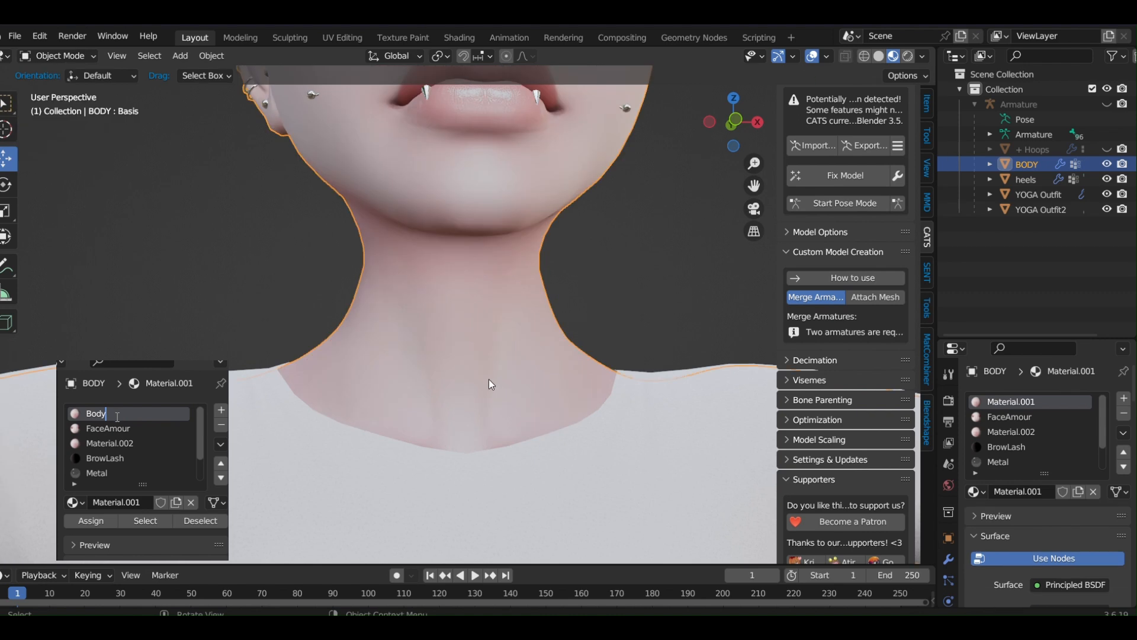
{"action": "scroll", "coordinate": [645, 297], "scroll_direction": "down", "scroll_amount": 4}
{"action": "left_click", "coordinate": [735, 122]}
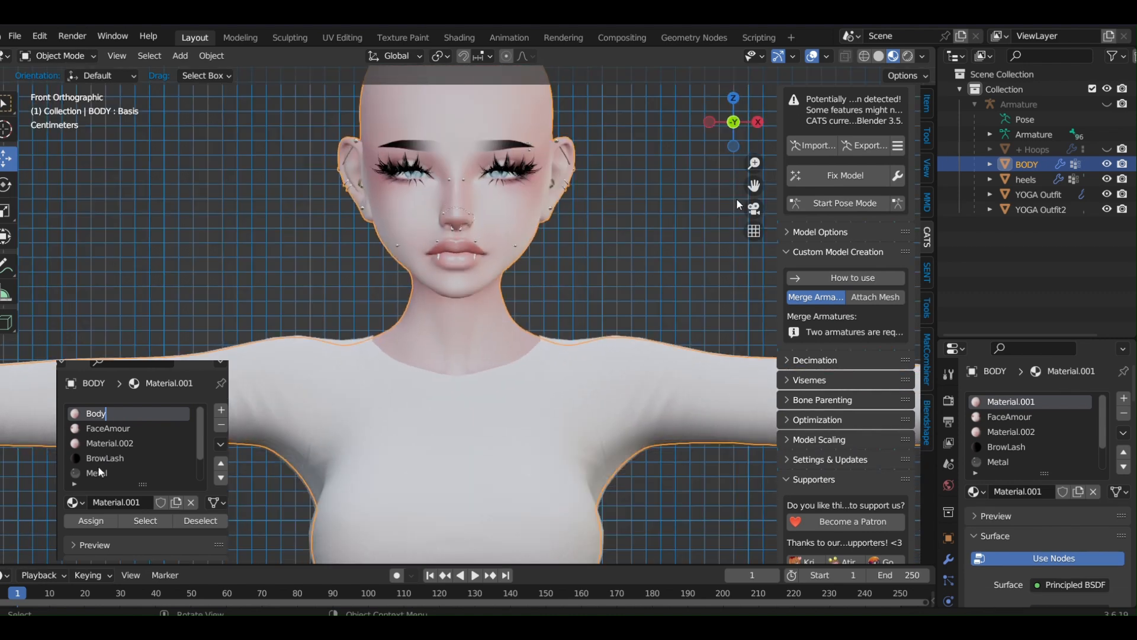
{"action": "key", "text": "Return"}
{"action": "left_click_drag", "start_coordinate": [753, 186], "coordinate": [752, 251]}
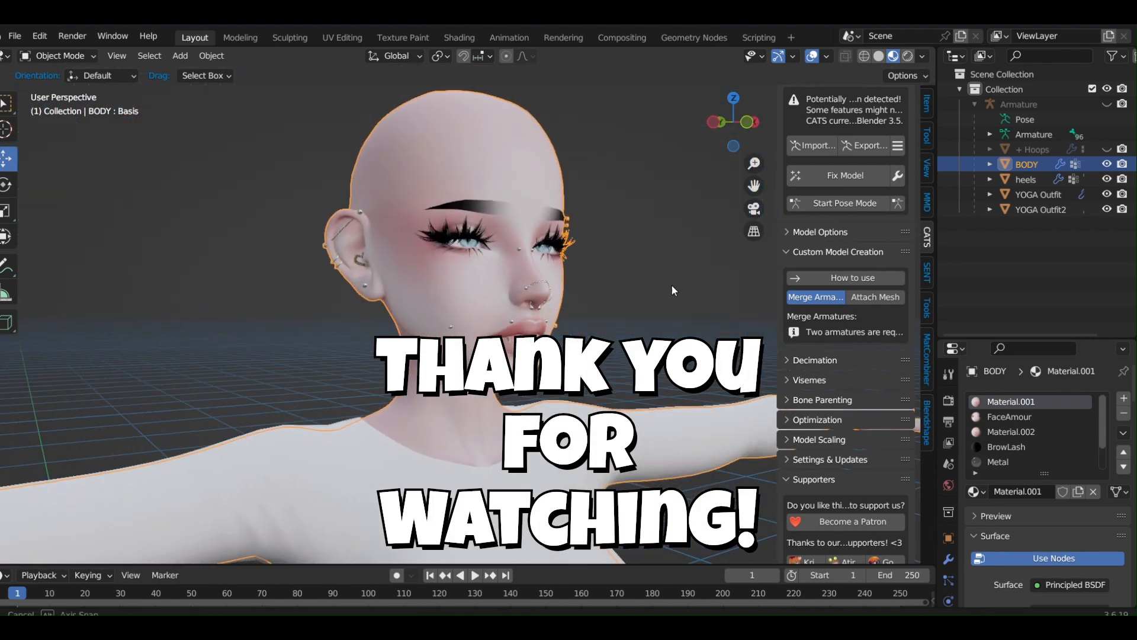